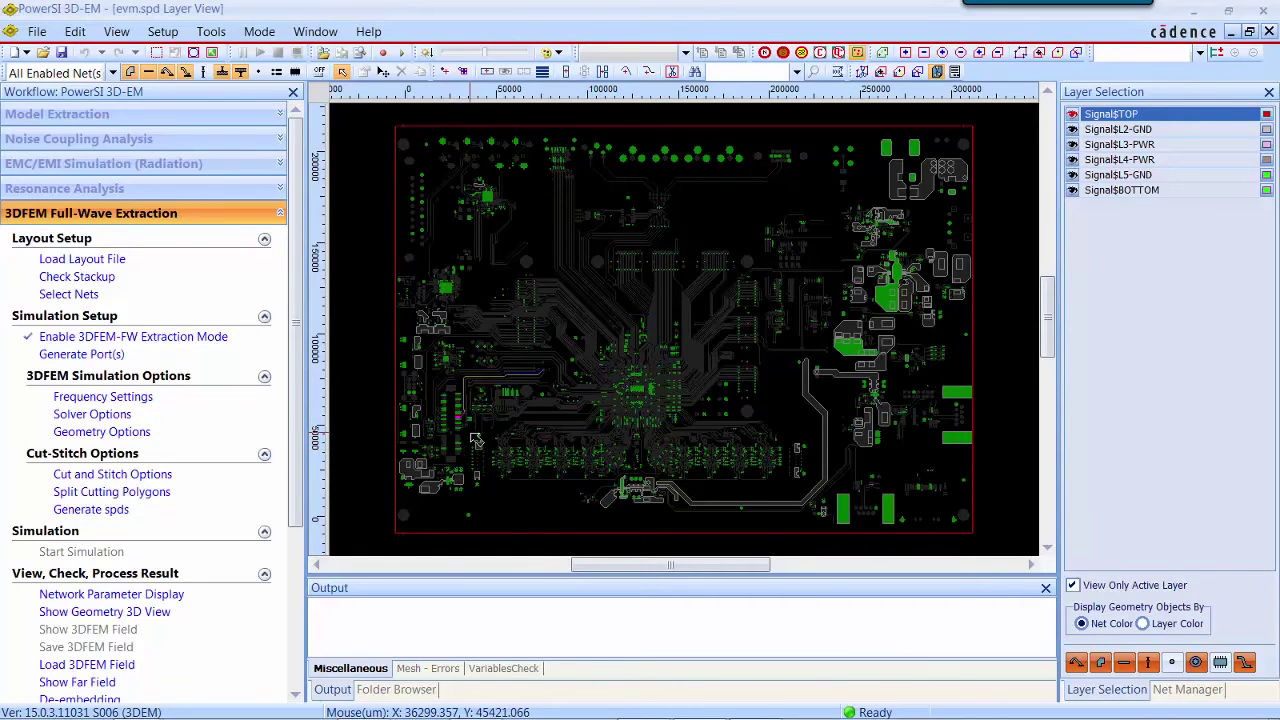
{"action": "scroll", "coordinate": [474, 427], "scroll_direction": "up", "scroll_amount": 2}
{"action": "scroll", "coordinate": [474, 427], "scroll_direction": "up", "scroll_amount": 4}
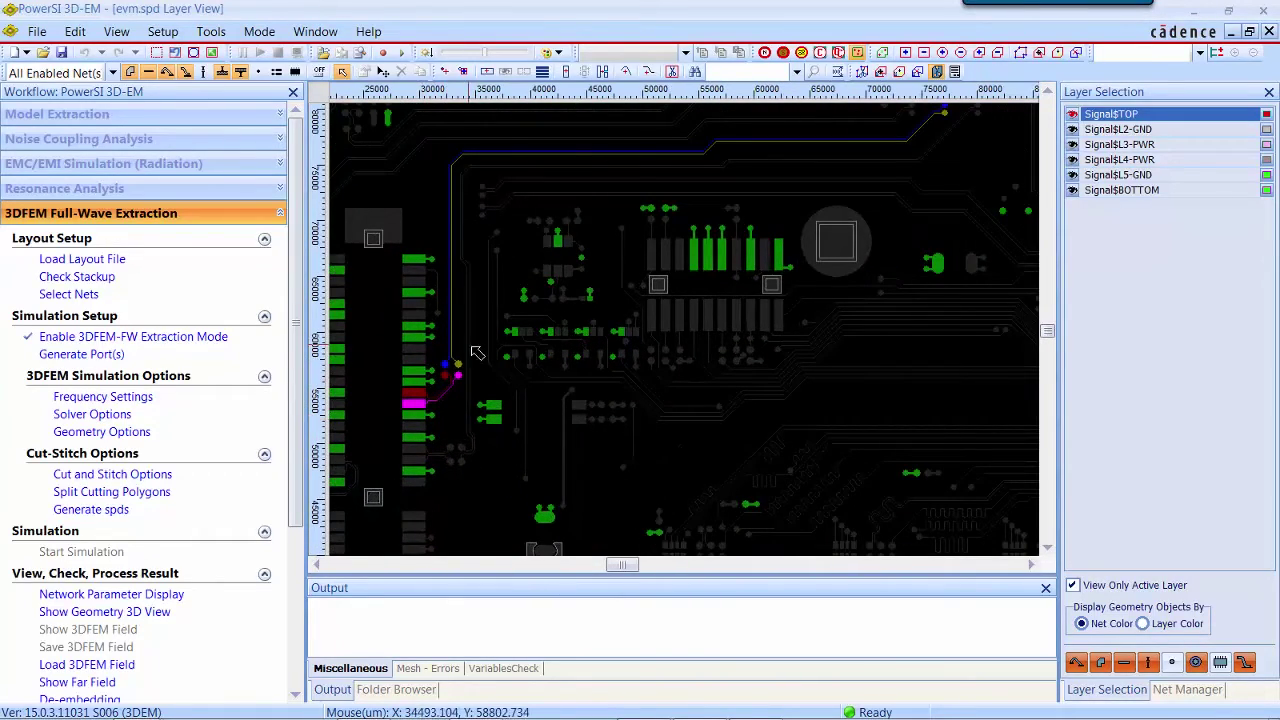
{"action": "scroll", "coordinate": [846, 206], "scroll_direction": "up", "scroll_amount": 2}
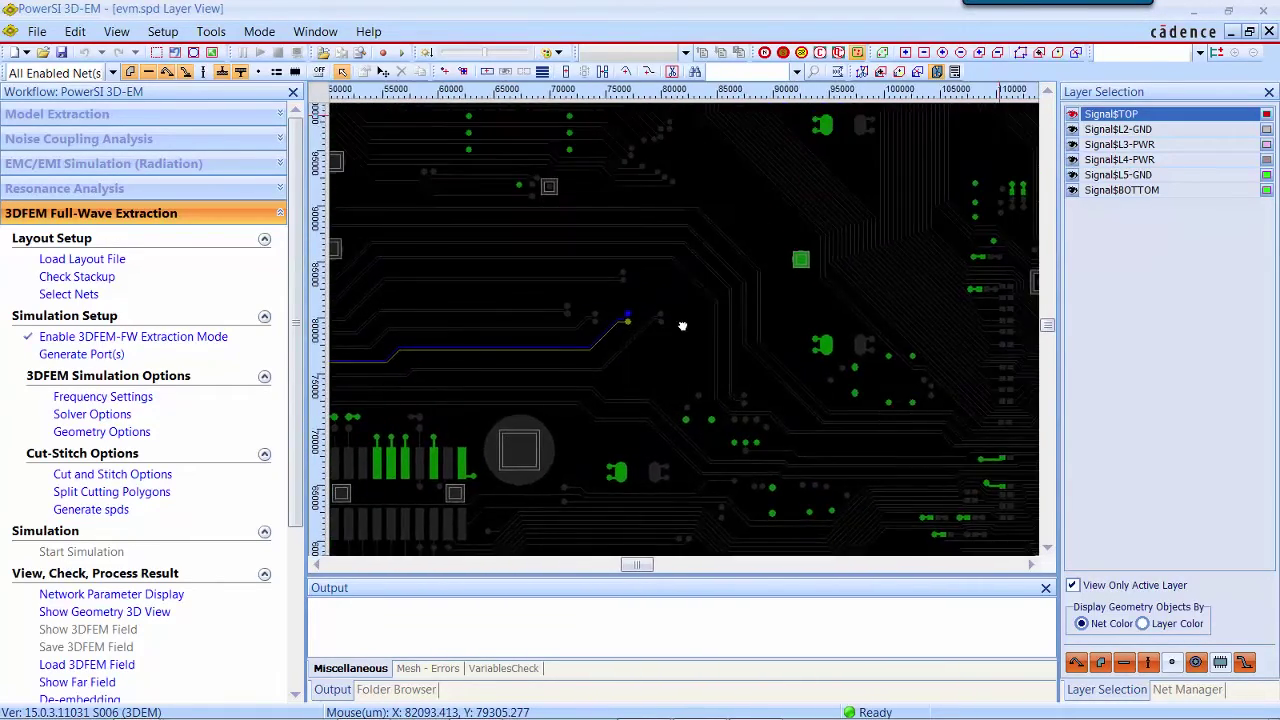
{"action": "scroll", "coordinate": [643, 335], "scroll_direction": "up", "scroll_amount": 1}
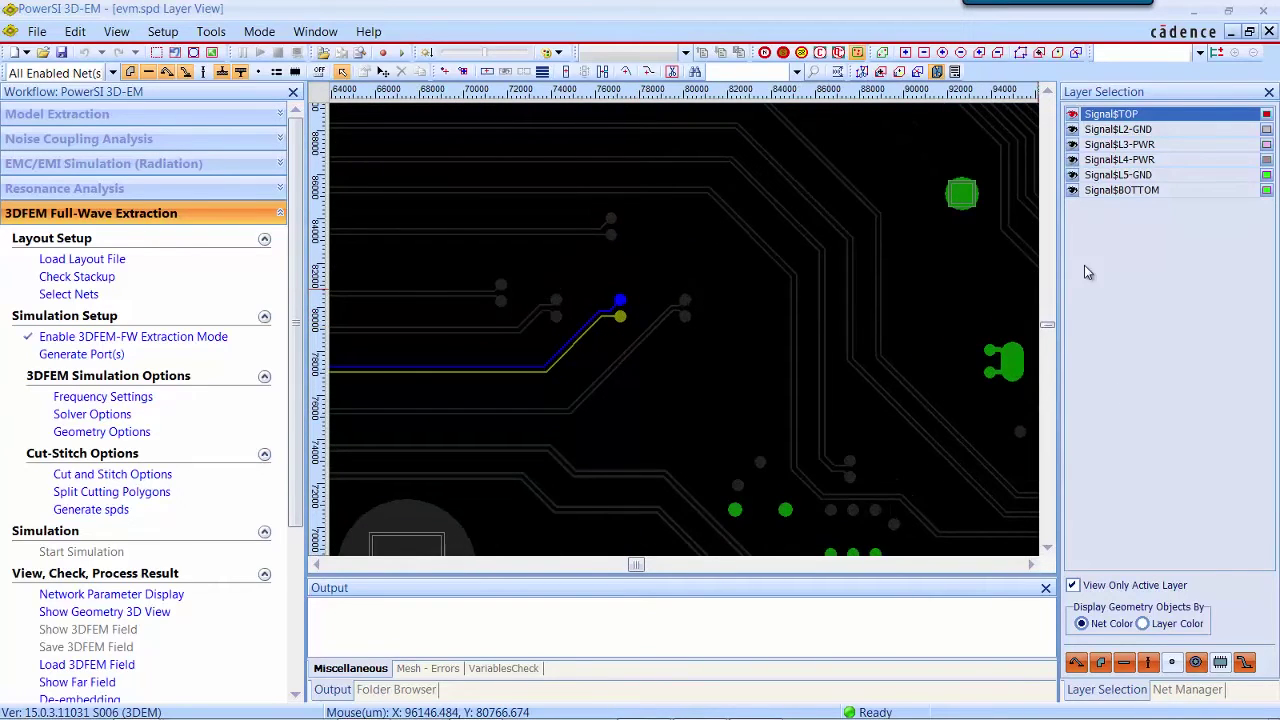
{"action": "left_click", "coordinate": [1115, 196]}
{"action": "left_click", "coordinate": [1118, 116]}
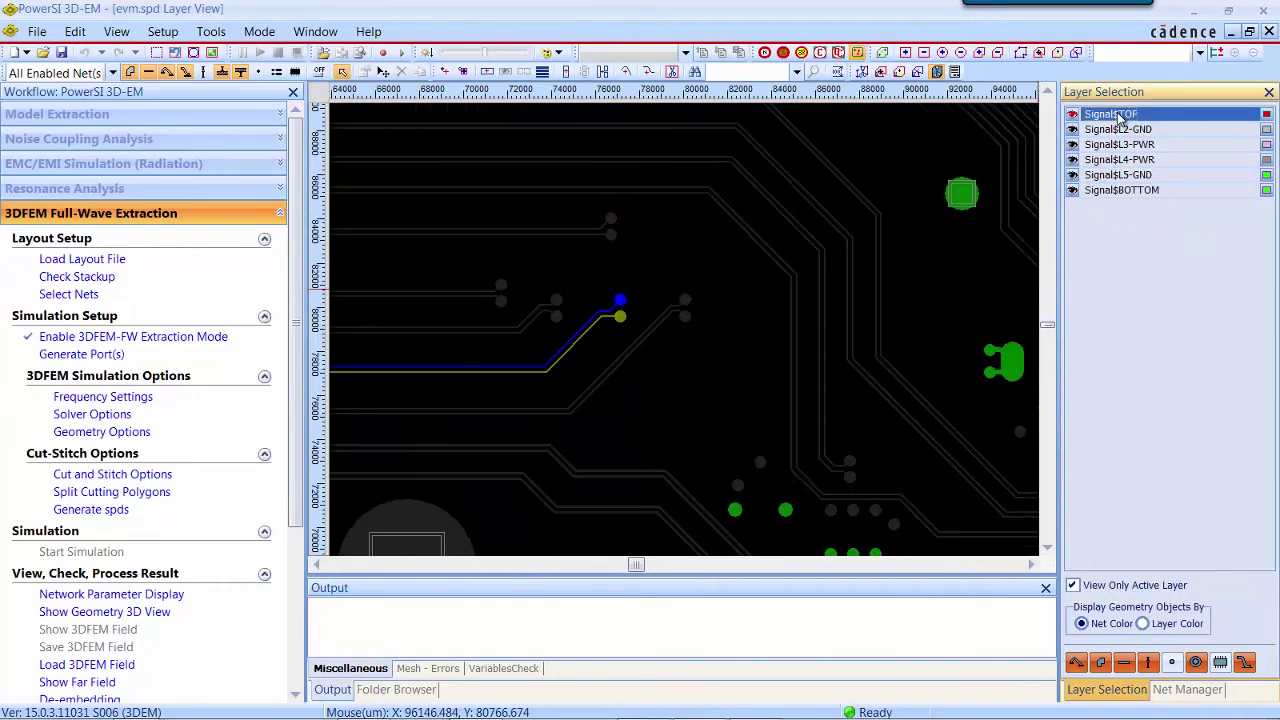
{"action": "scroll", "coordinate": [651, 320], "scroll_direction": "down", "scroll_amount": 5}
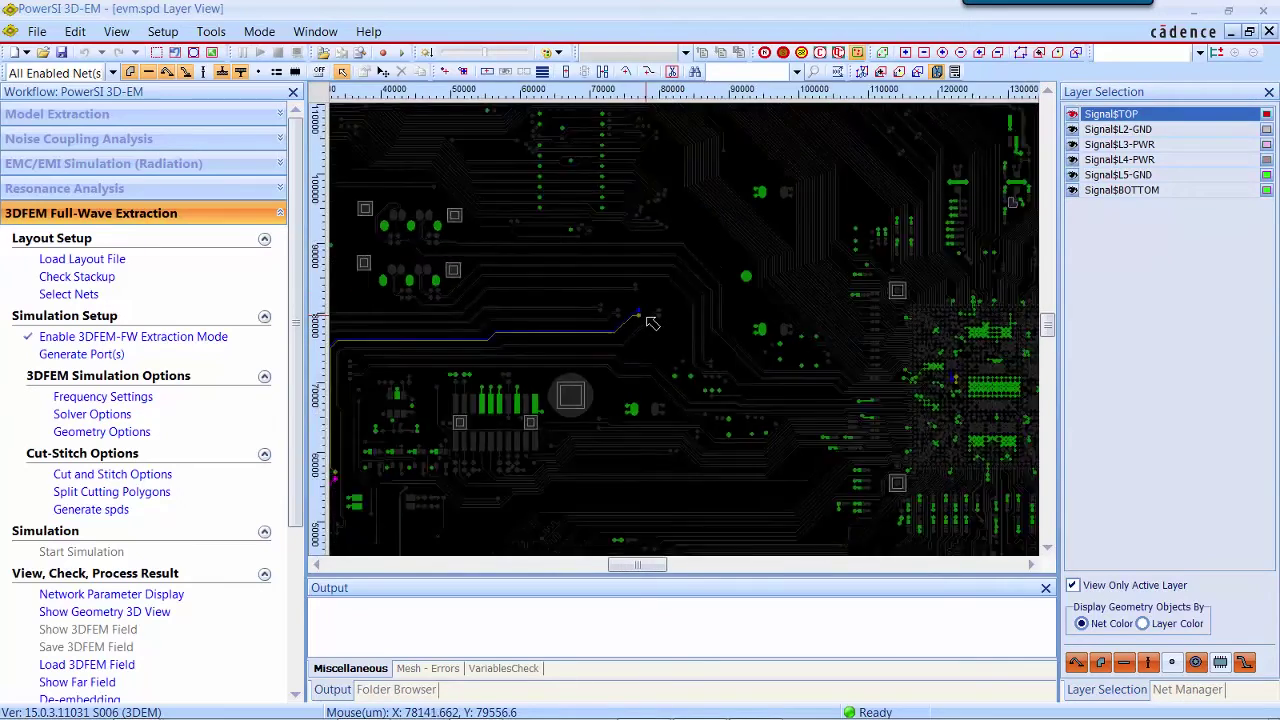
{"action": "scroll", "coordinate": [651, 320], "scroll_direction": "down", "scroll_amount": 1}
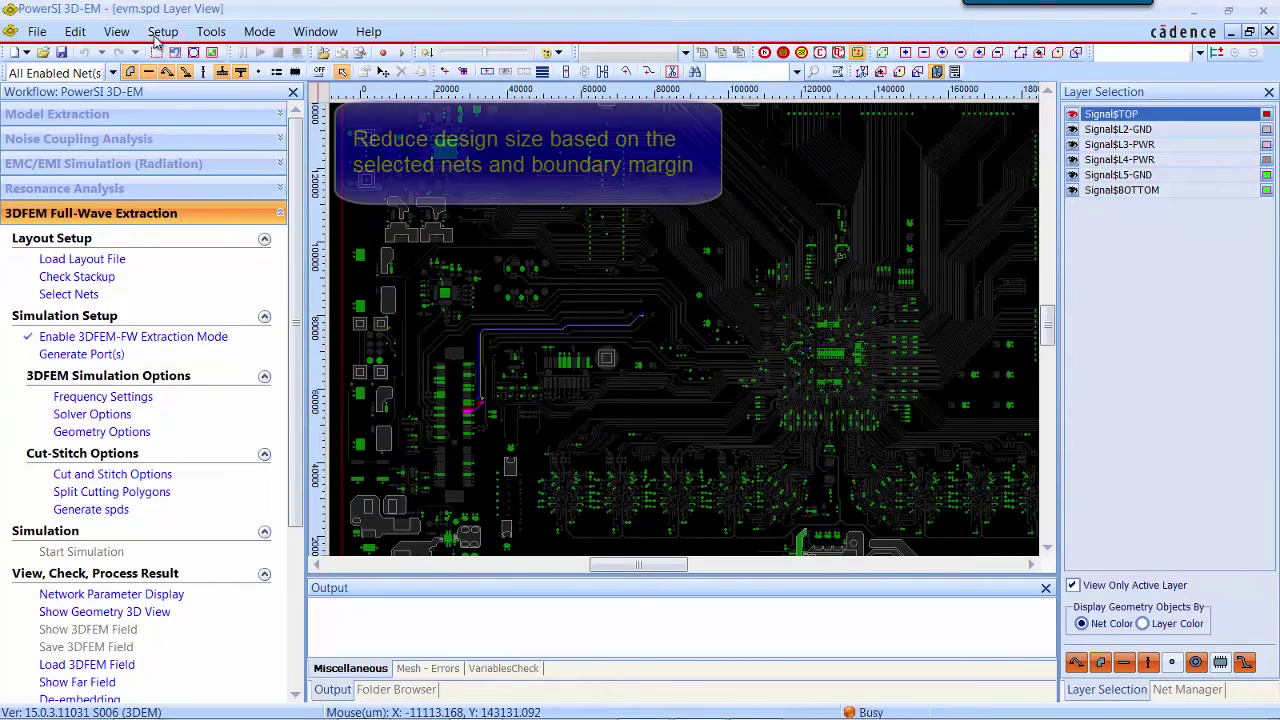
{"action": "left_click", "coordinate": [163, 31]}
- Auto-generate a cutting boundary around the selected nets and preview the trimmed design
{"action": "mouse_move", "coordinate": [212, 122]}
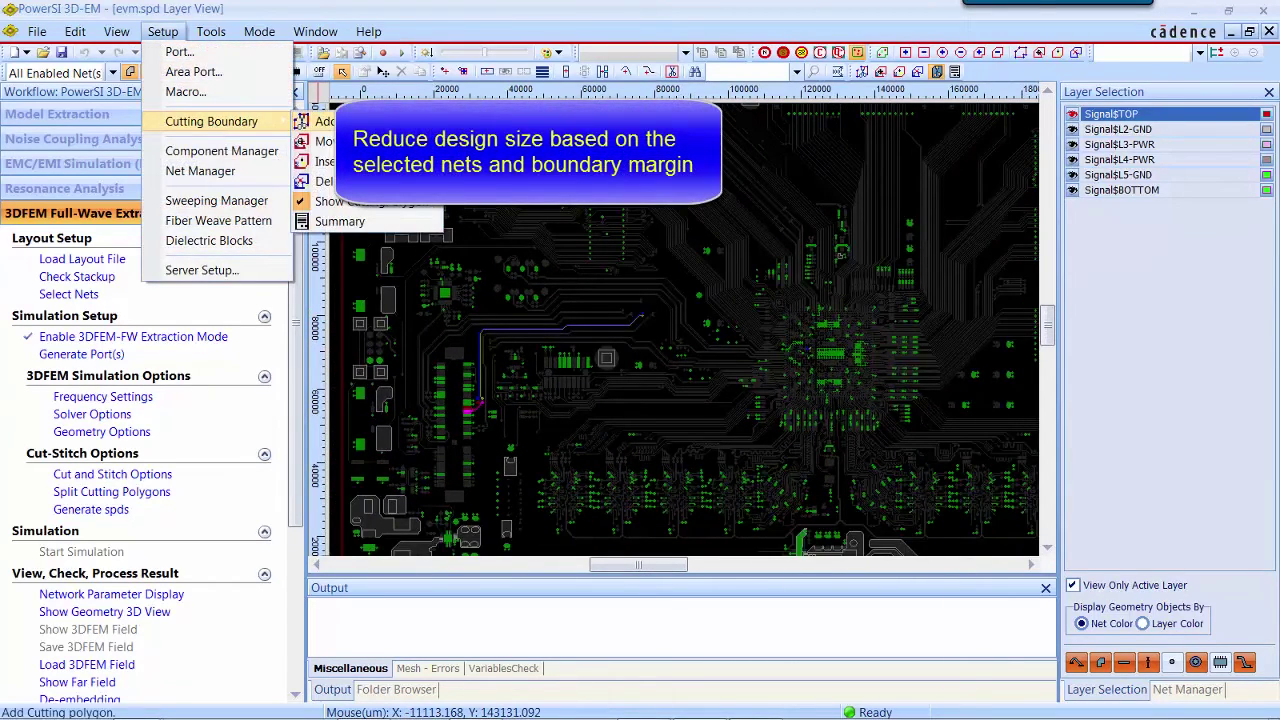
{"action": "left_click", "coordinate": [362, 224]}
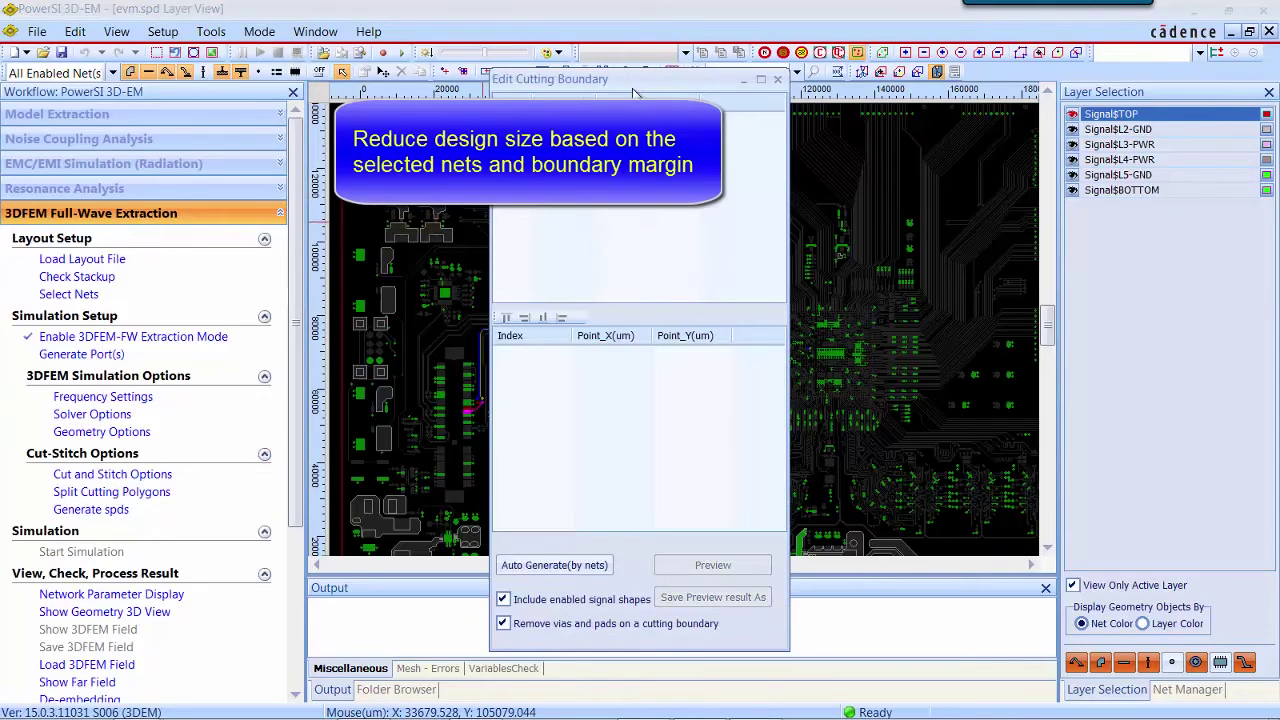
{"action": "left_click_drag", "start_coordinate": [618, 84], "coordinate": [219, 95]}
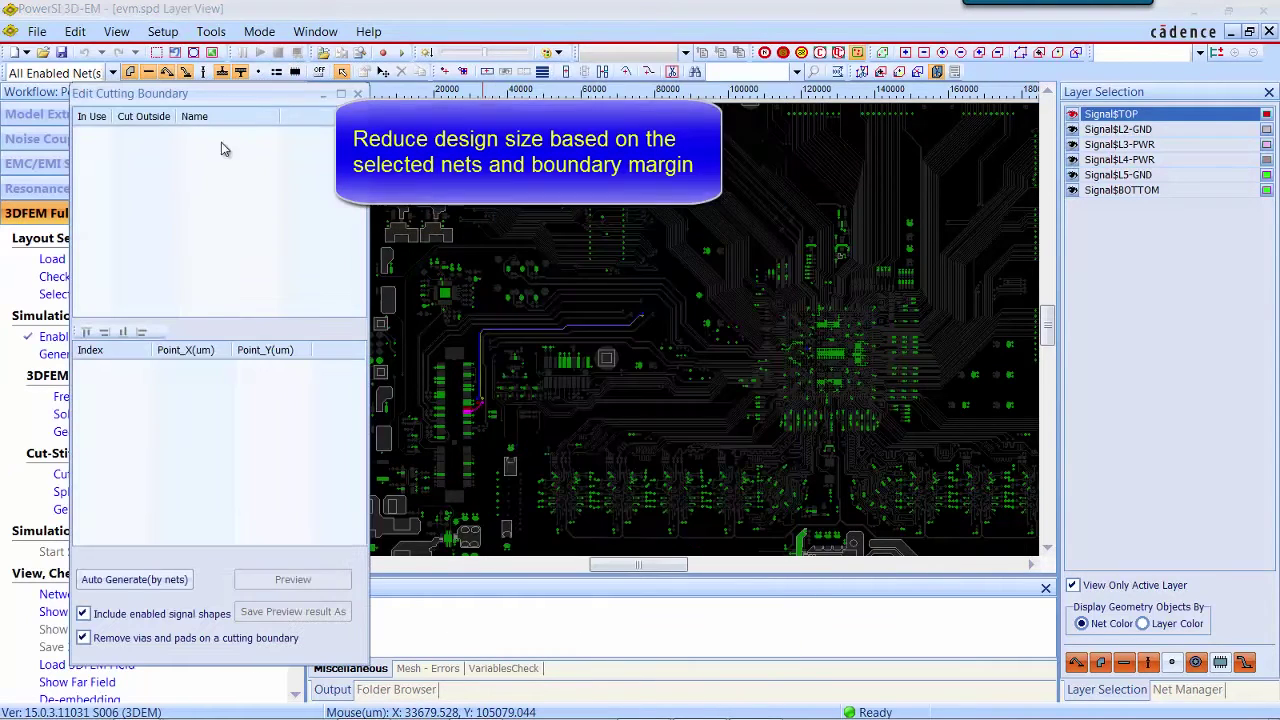
{"action": "left_click", "coordinate": [126, 580]}
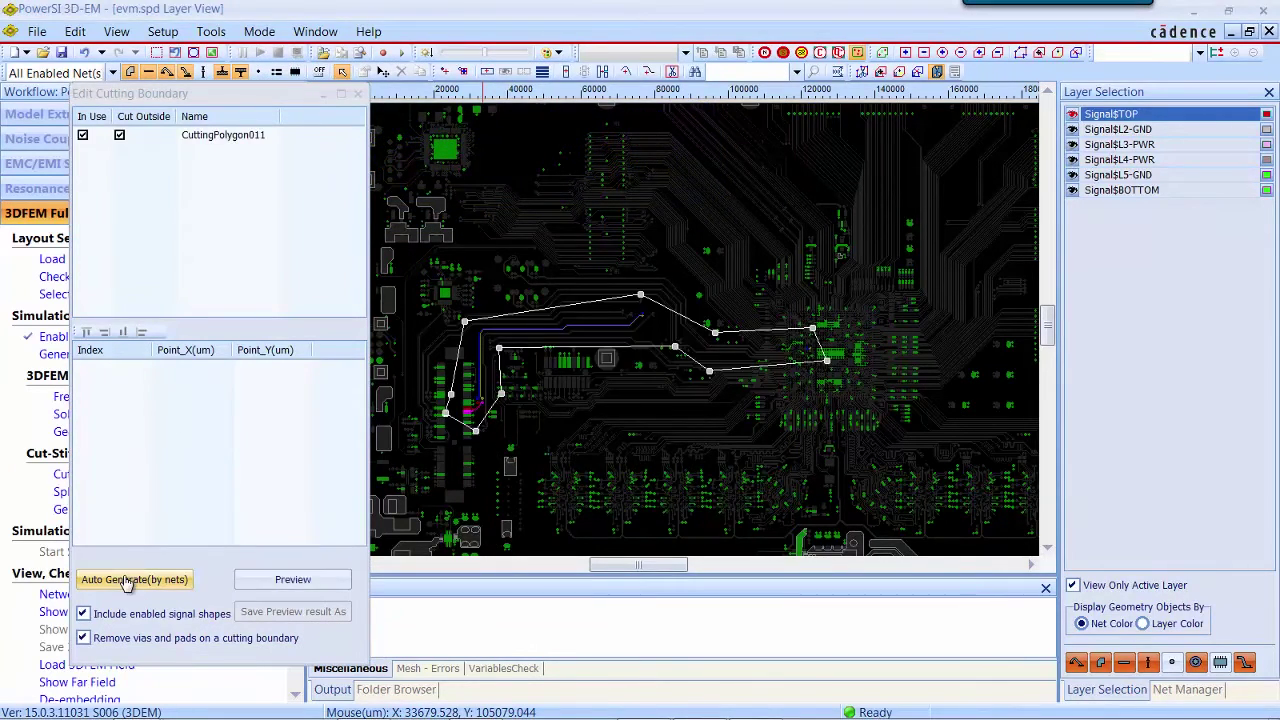
{"action": "left_click", "coordinate": [272, 582]}
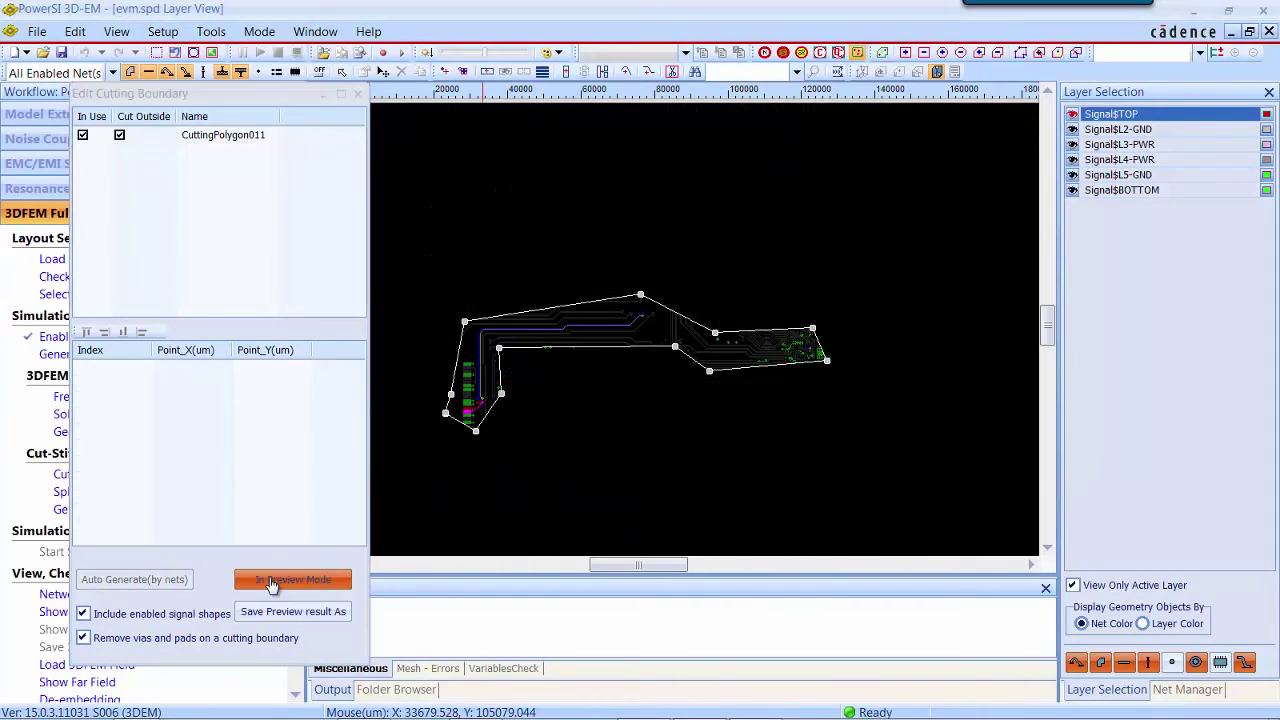
- Save the previewed cut result as evm_cut.spd and close the boundary editor
{"action": "left_click", "coordinate": [272, 611]}
{"action": "left_click", "coordinate": [225, 612]}
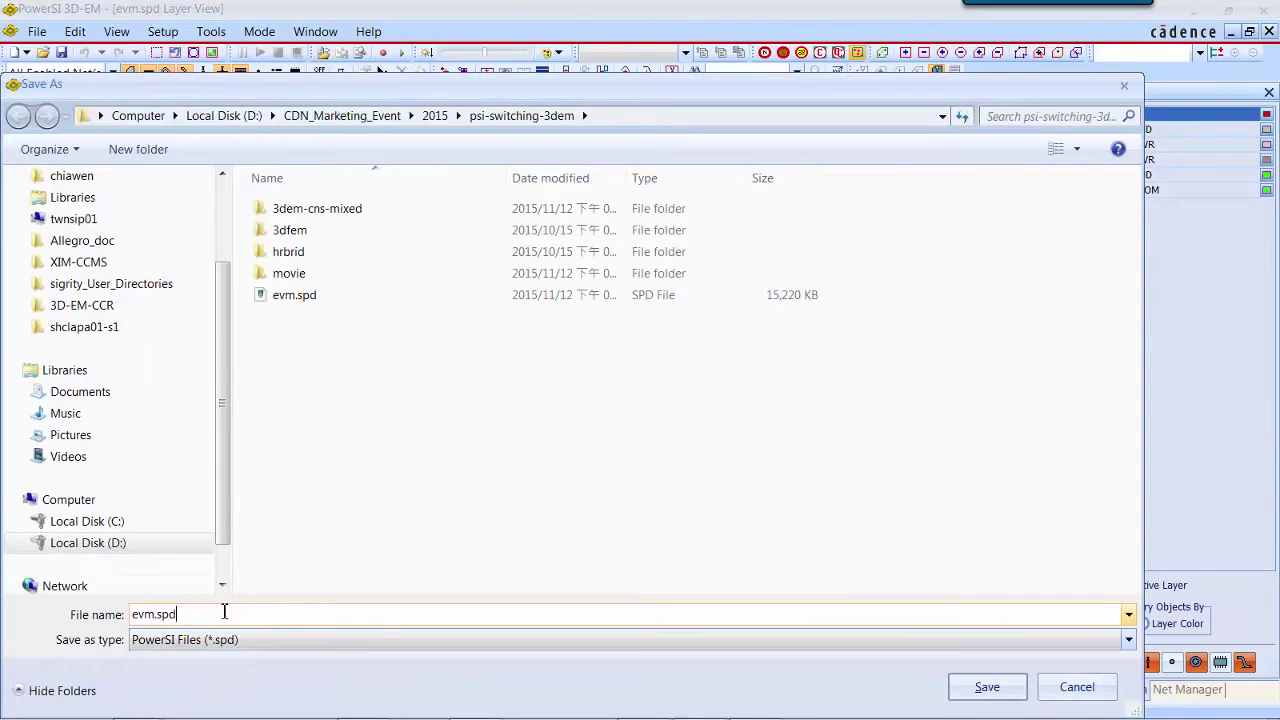
{"action": "key", "text": "BackSpace"}
{"action": "key", "text": "BackSpace"}
{"action": "key", "text": "BackSpace"}
{"action": "key", "text": "BackSpace"}
{"action": "type", "text": "_"}
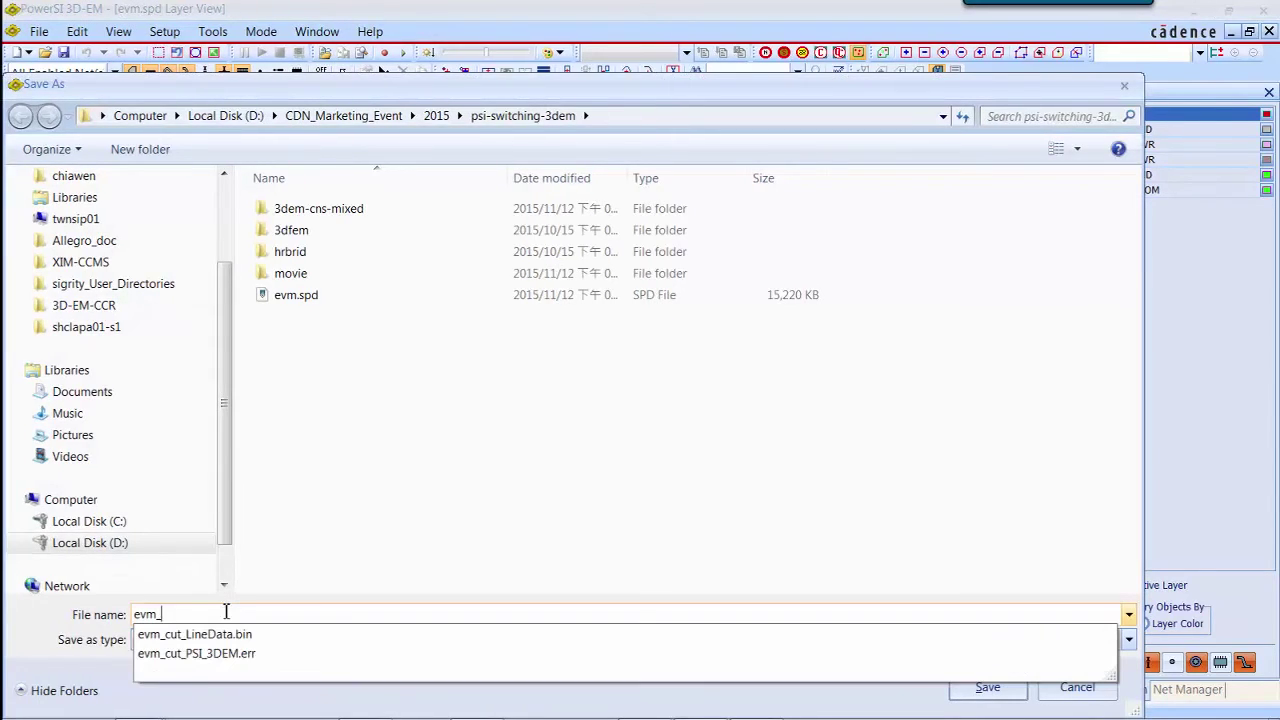
{"action": "type", "text": "cut"}
{"action": "key", "text": "Return"}
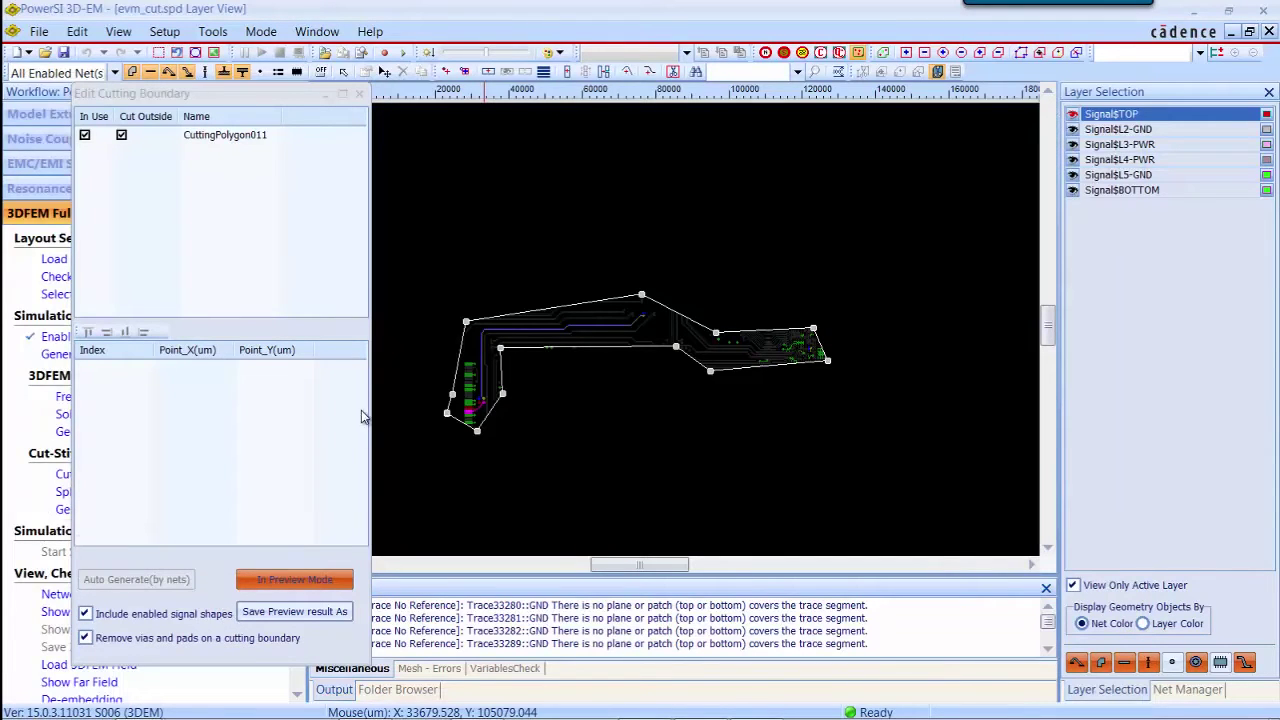
{"action": "left_click", "coordinate": [359, 93]}
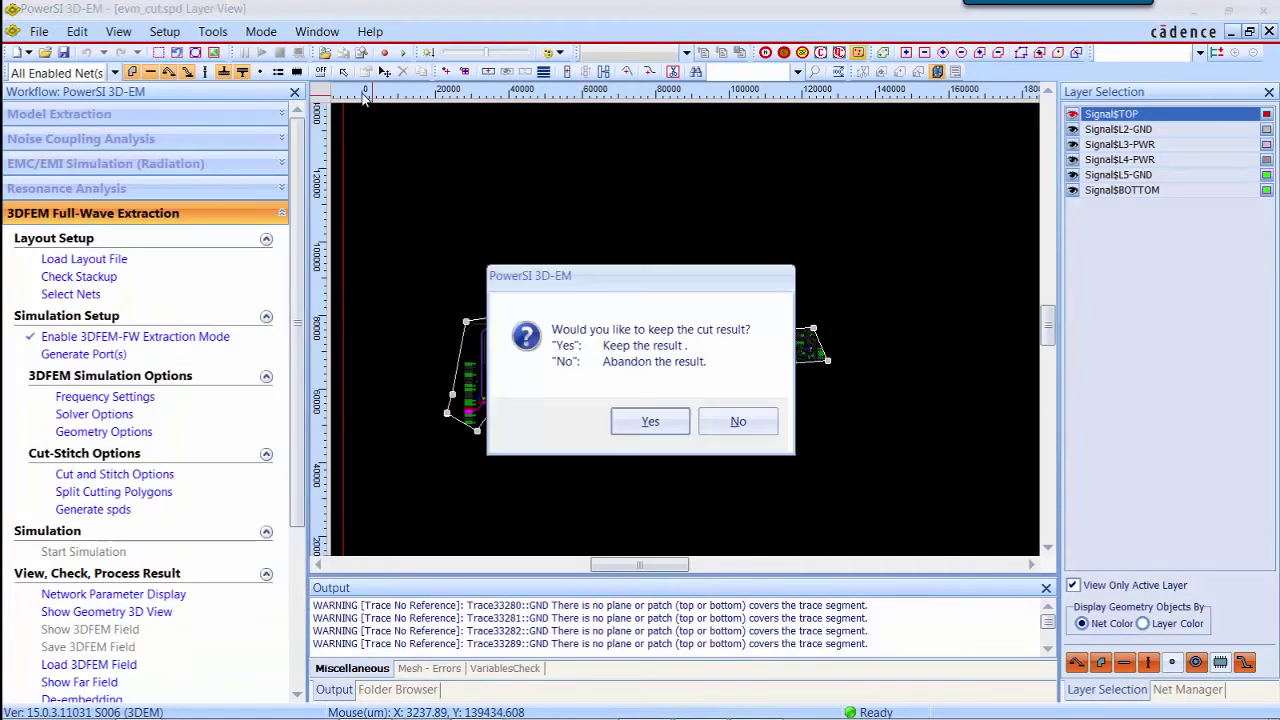
- Keep the cut result, show all layers, and begin splitting CuttingPolygon011
{"action": "left_click", "coordinate": [651, 421]}
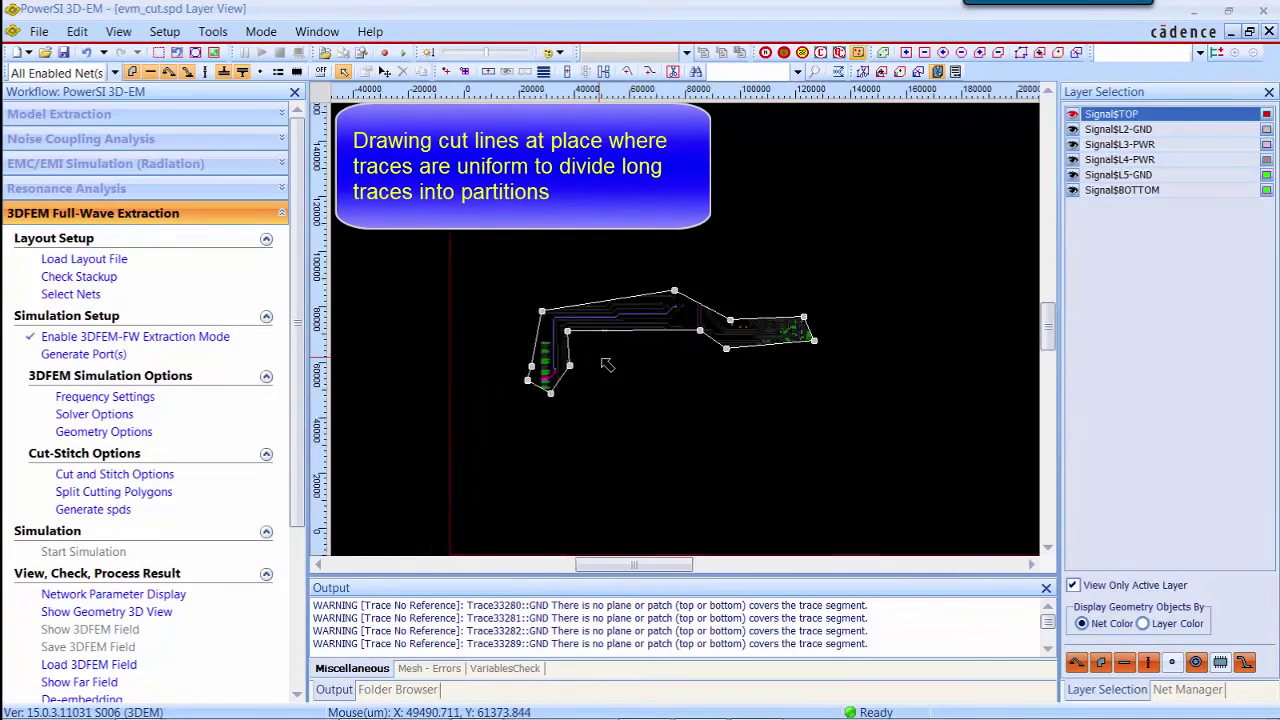
{"action": "scroll", "coordinate": [607, 365], "scroll_direction": "up", "scroll_amount": 1}
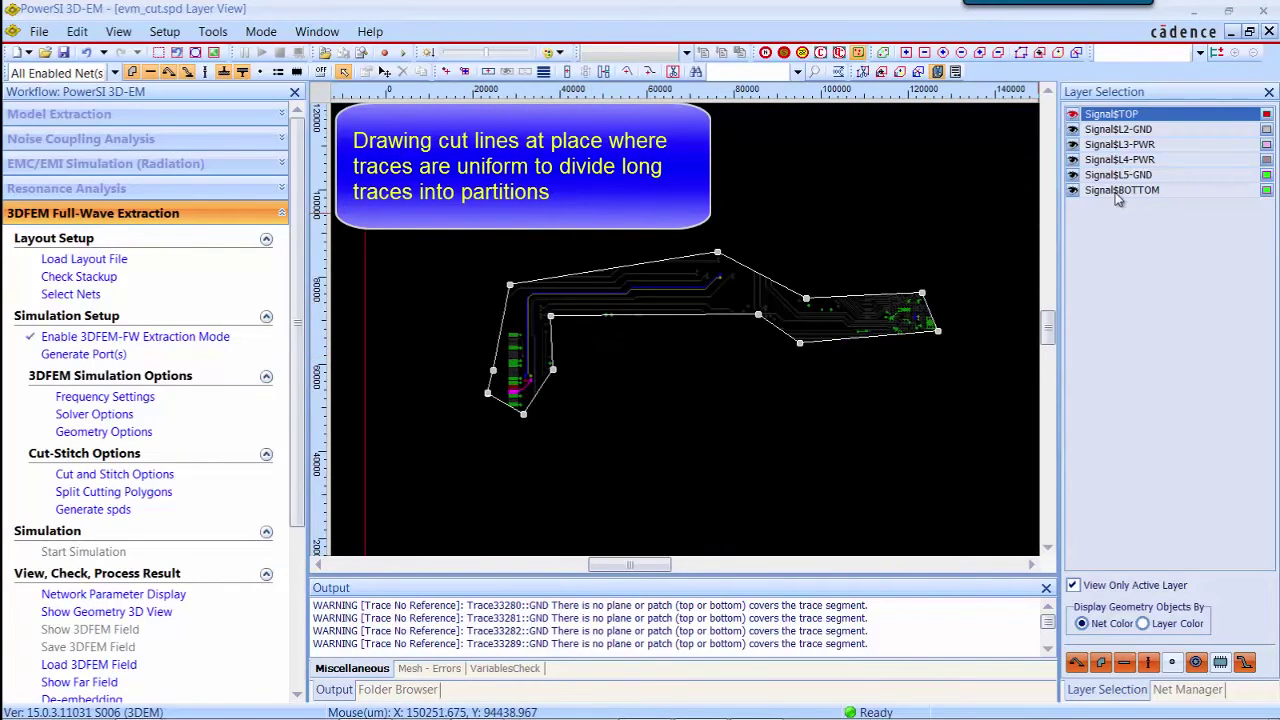
{"action": "left_click", "coordinate": [1073, 585]}
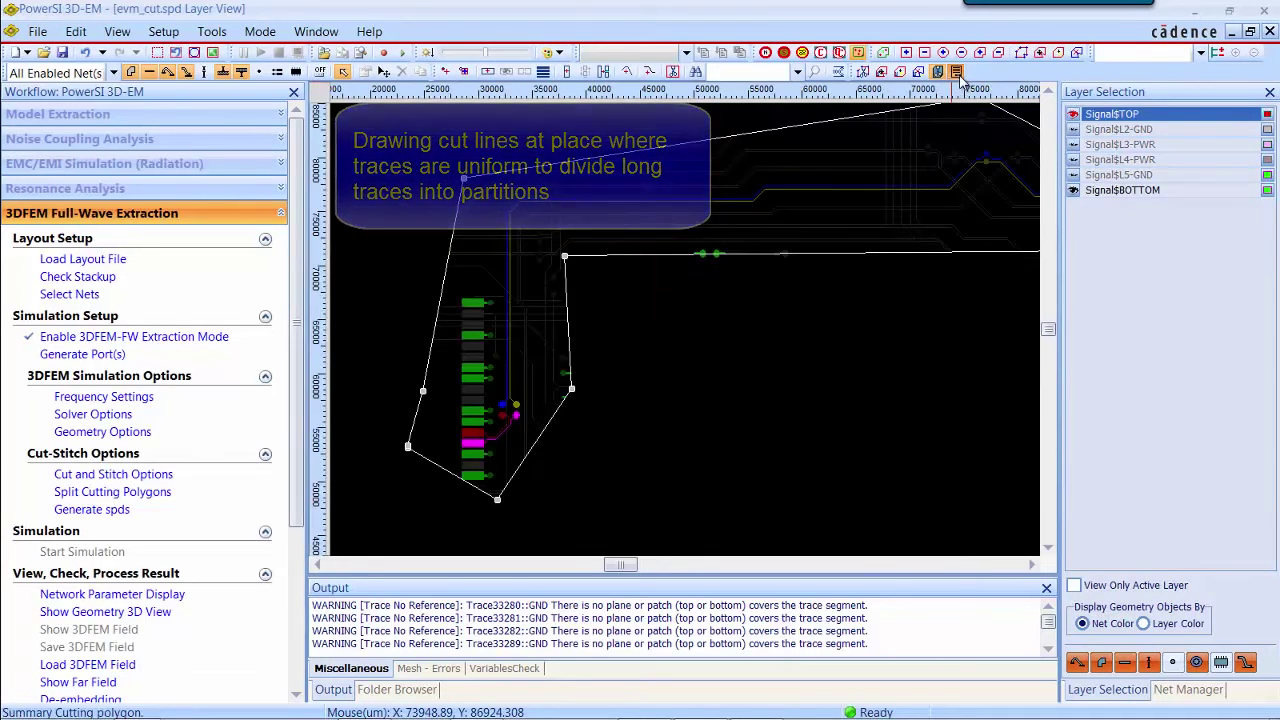
{"action": "left_click_drag", "start_coordinate": [140, 93], "coordinate": [930, 208]}
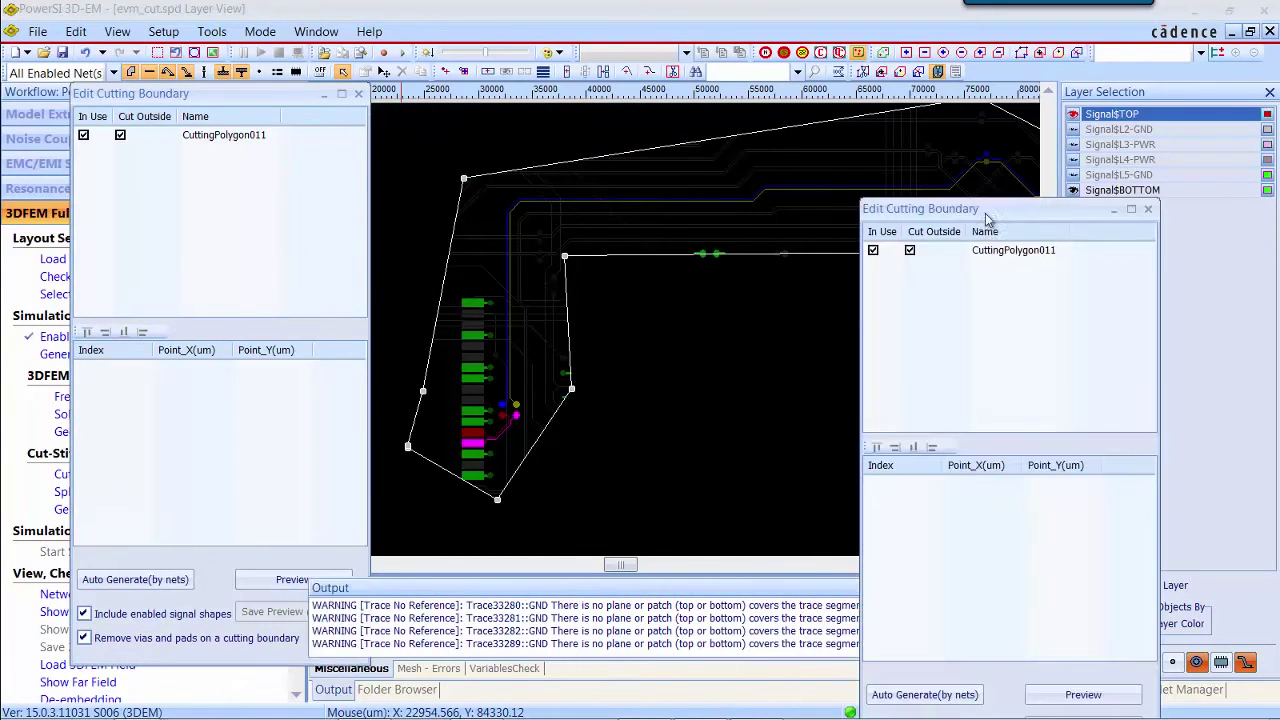
{"action": "left_click", "coordinate": [995, 258]}
{"action": "right_click", "coordinate": [994, 256]}
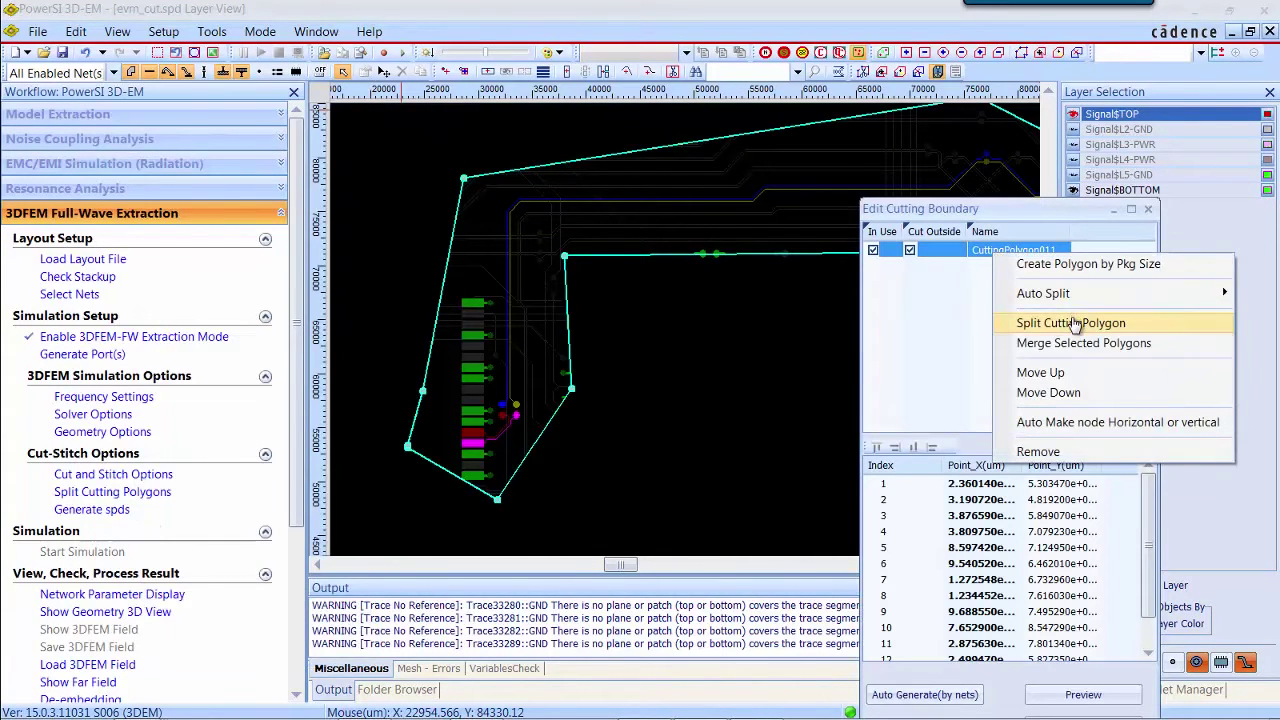
{"action": "left_click", "coordinate": [1052, 325]}
- Split the polygon with a line across the left section and a vertical line across the traces
{"action": "left_click", "coordinate": [429, 351]}
{"action": "left_click", "coordinate": [568, 351]}
{"action": "right_click", "coordinate": [582, 346]}
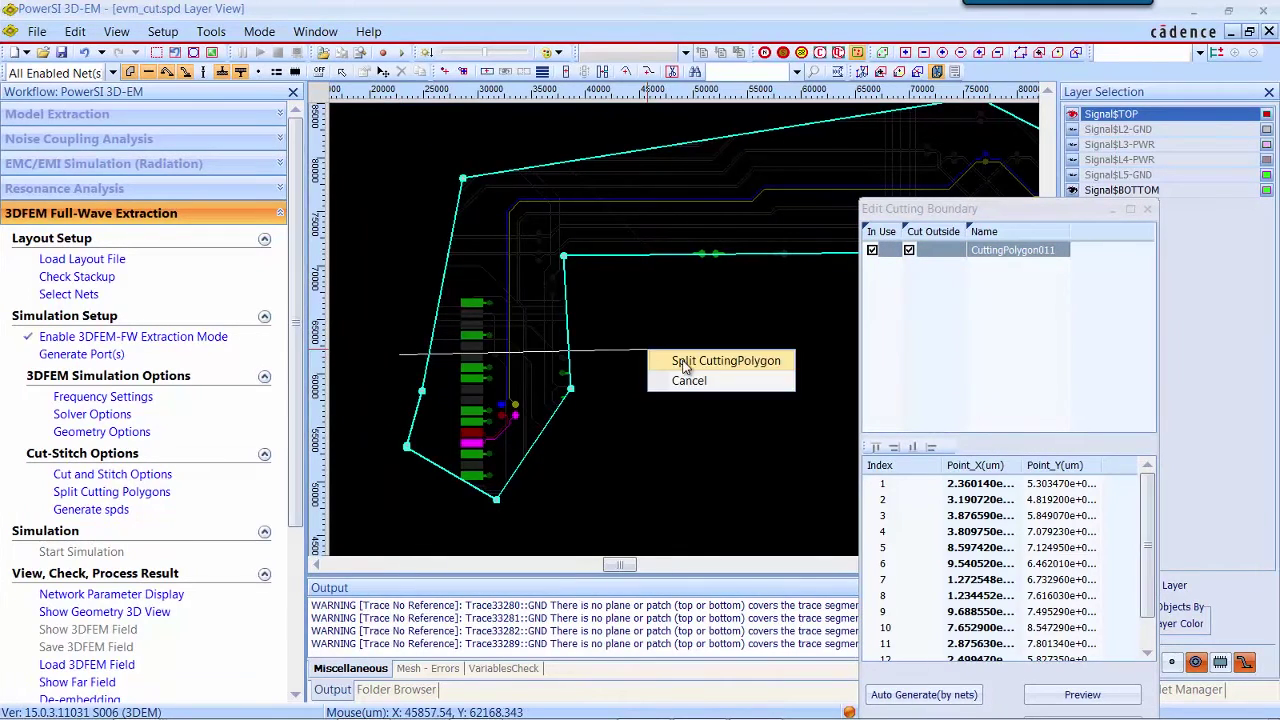
{"action": "left_click", "coordinate": [640, 358]}
{"action": "scroll", "coordinate": [731, 363], "scroll_direction": "right", "scroll_amount": 6}
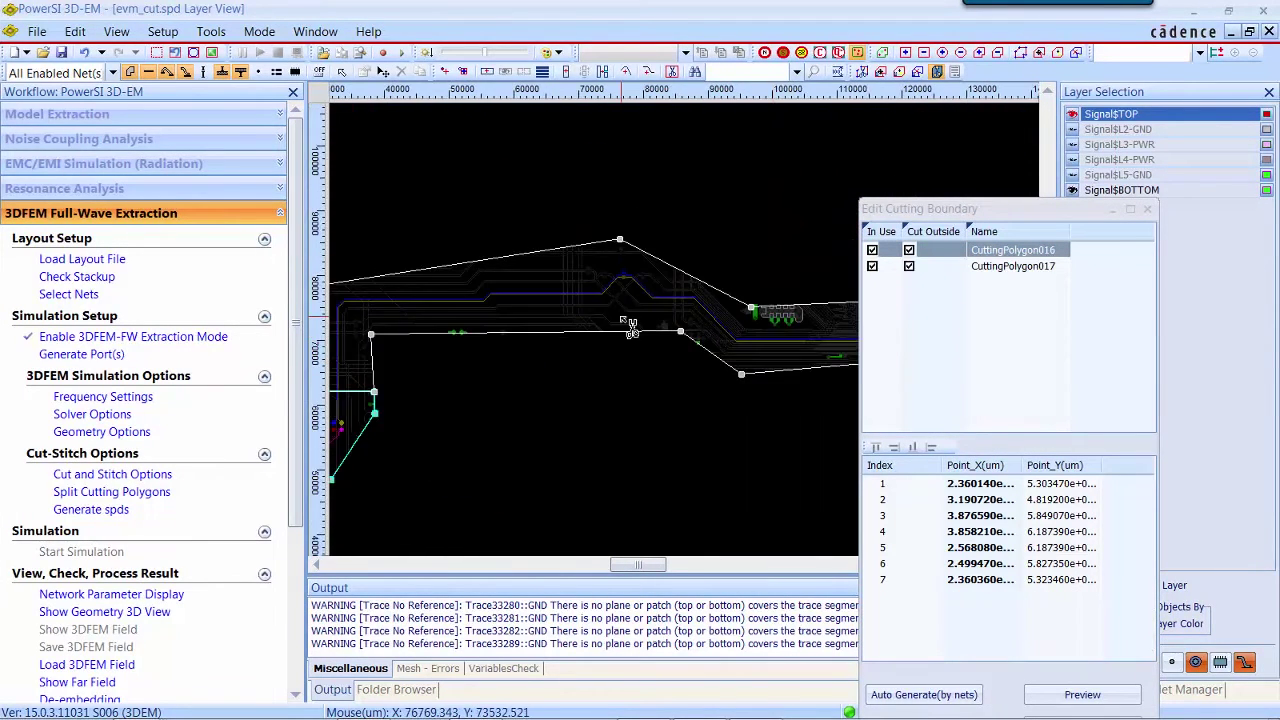
{"action": "left_click", "coordinate": [556, 173]}
{"action": "left_click", "coordinate": [556, 396]}
{"action": "right_click", "coordinate": [557, 397]}
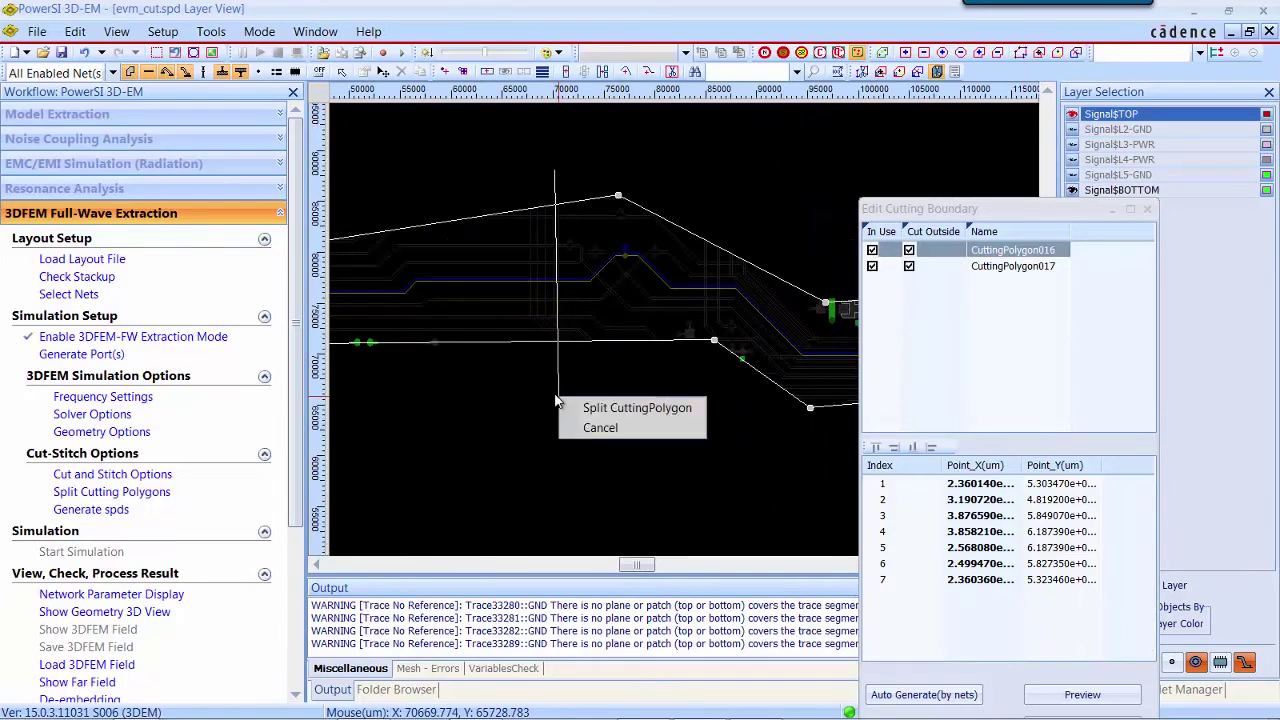
{"action": "left_click", "coordinate": [614, 409]}
- Add two more split lines further right, leaving five partitions along the pair
{"action": "left_click", "coordinate": [710, 183]}
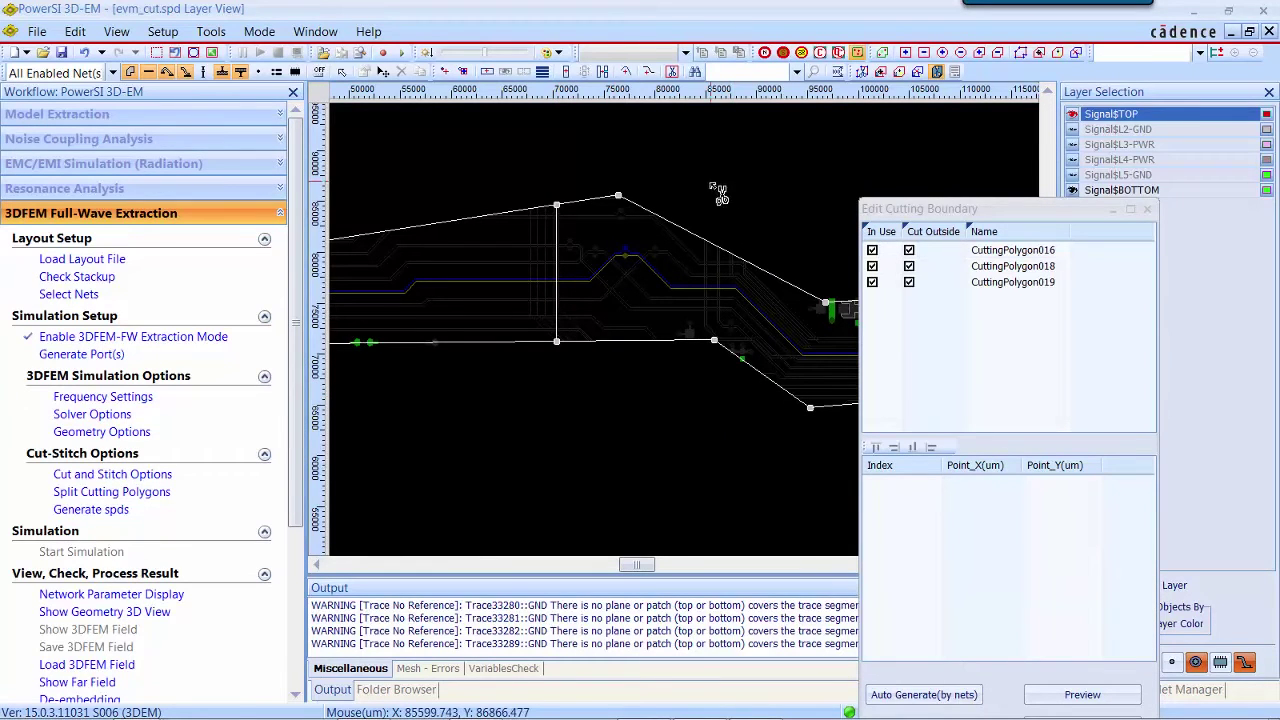
{"action": "left_click", "coordinate": [688, 414]}
{"action": "right_click", "coordinate": [688, 416]}
{"action": "left_click", "coordinate": [722, 427]}
{"action": "scroll", "coordinate": [811, 417], "scroll_direction": "right", "scroll_amount": 6}
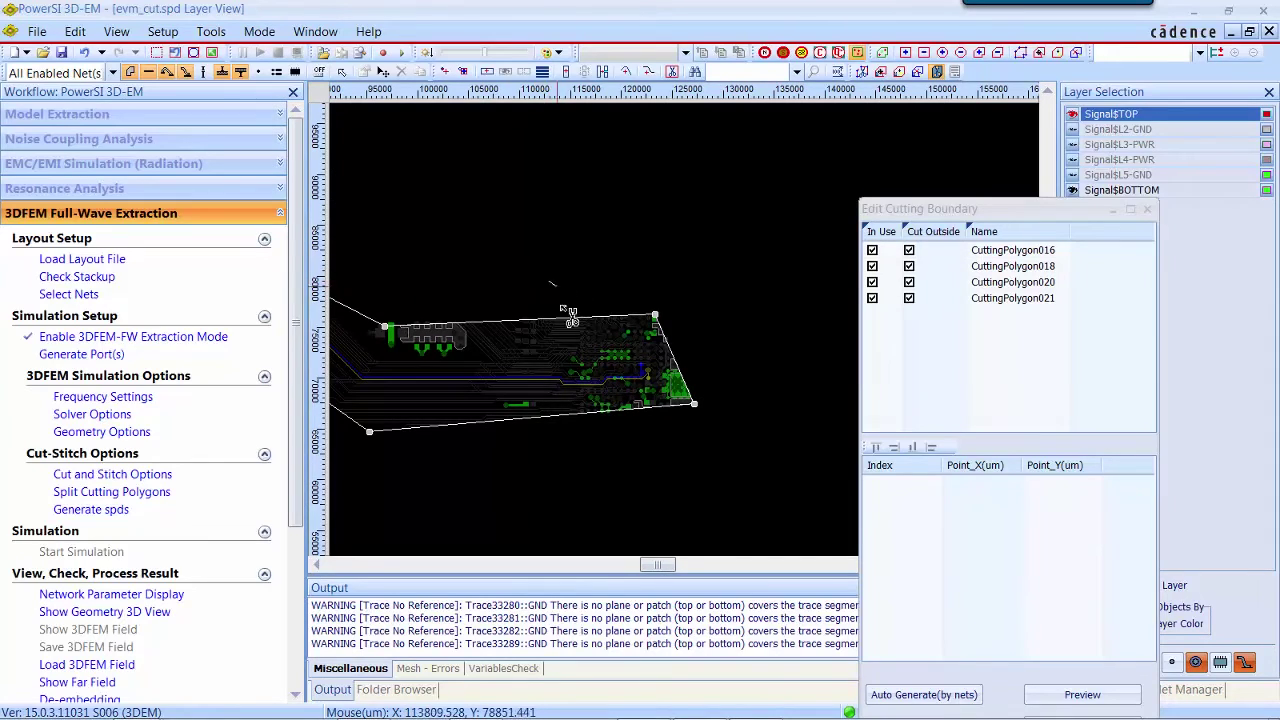
{"action": "left_click", "coordinate": [549, 283]}
{"action": "left_click", "coordinate": [549, 458]}
{"action": "right_click", "coordinate": [549, 460]}
{"action": "left_click", "coordinate": [575, 468]}
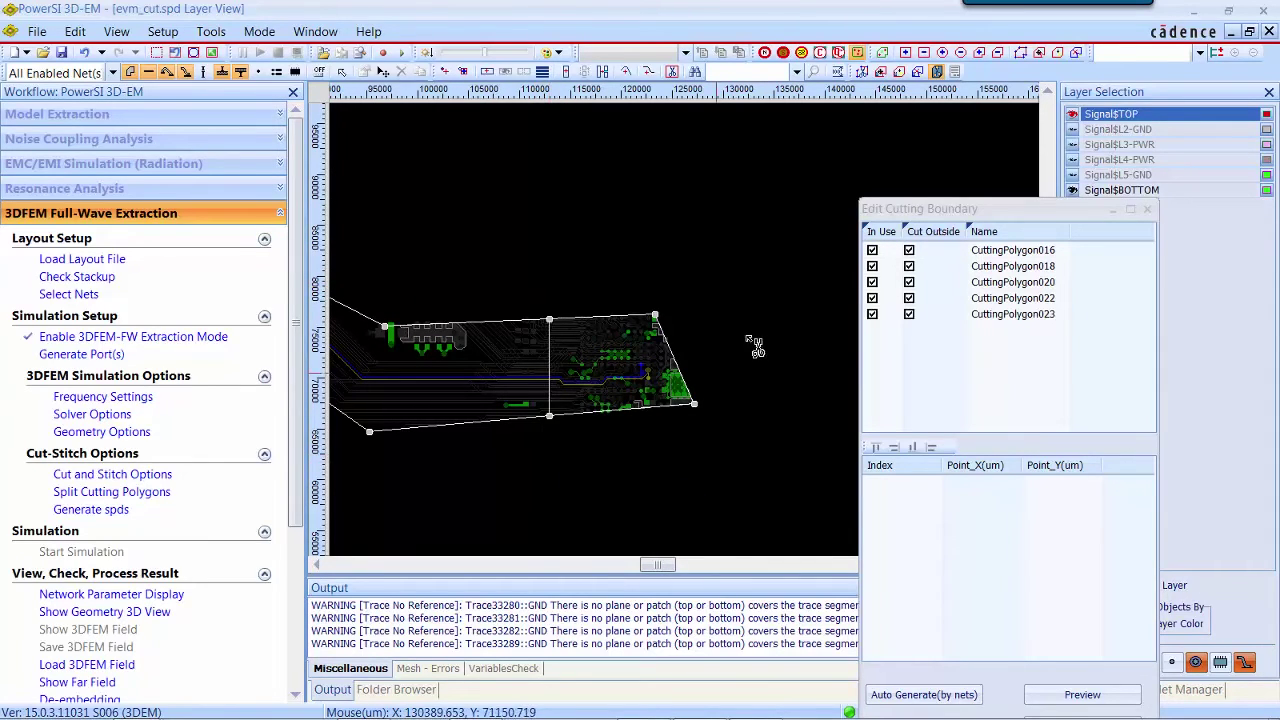
- Close the cutting boundary editor and review the five partitions on the layout
{"action": "scroll", "coordinate": [748, 305], "scroll_direction": "down", "scroll_amount": 2}
{"action": "scroll", "coordinate": [756, 310], "scroll_direction": "down", "scroll_amount": 2}
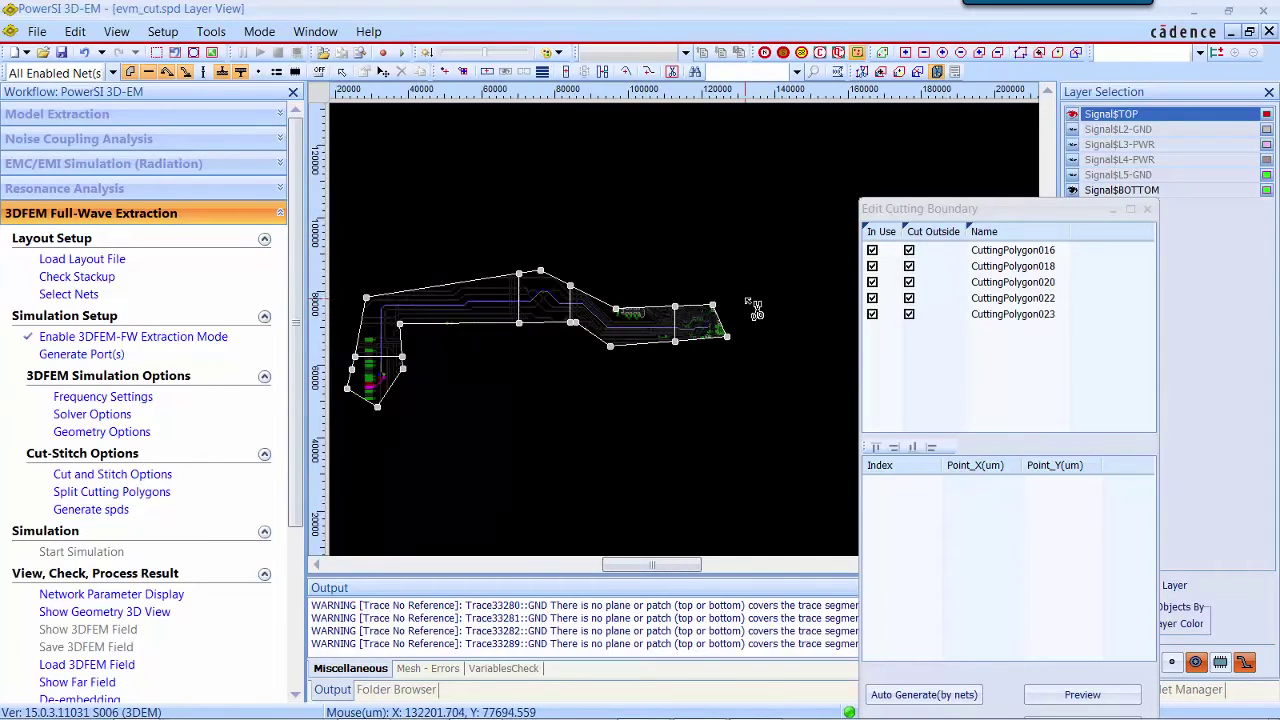
{"action": "left_click", "coordinate": [1147, 210]}
{"action": "scroll", "coordinate": [594, 409], "scroll_direction": "down", "scroll_amount": 3}
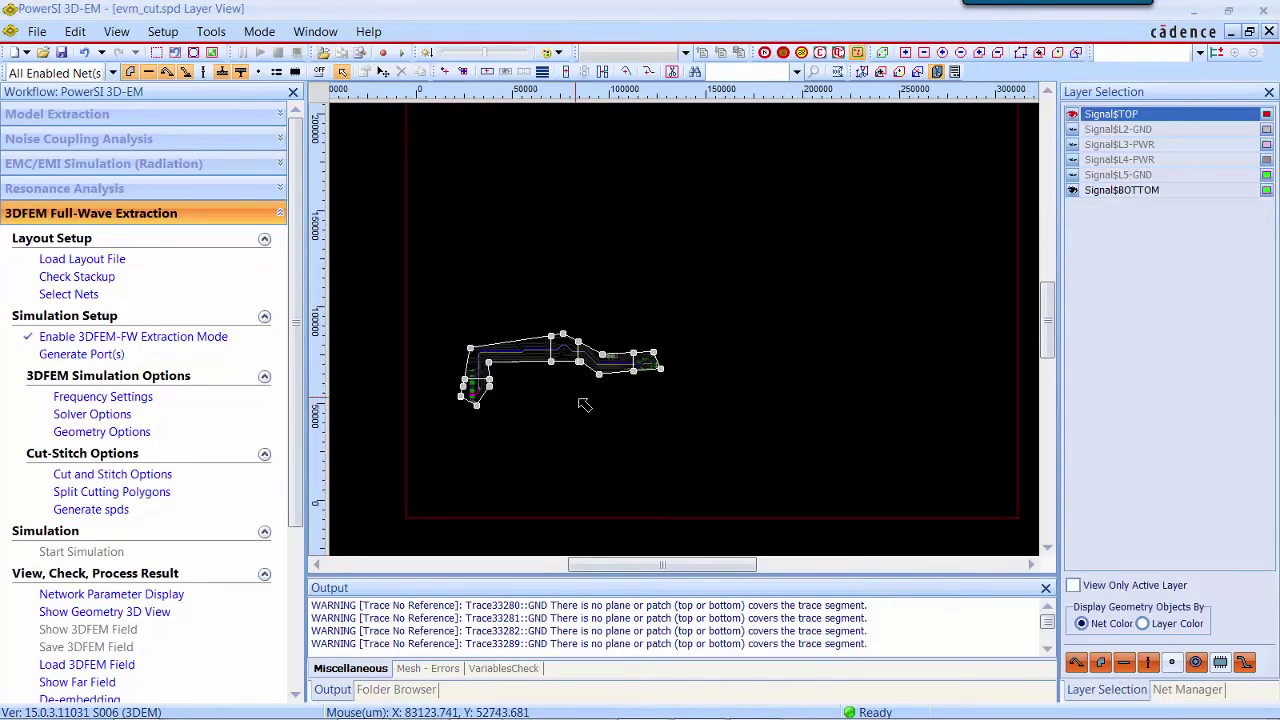
{"action": "scroll", "coordinate": [640, 411], "scroll_direction": "up", "scroll_amount": 1}
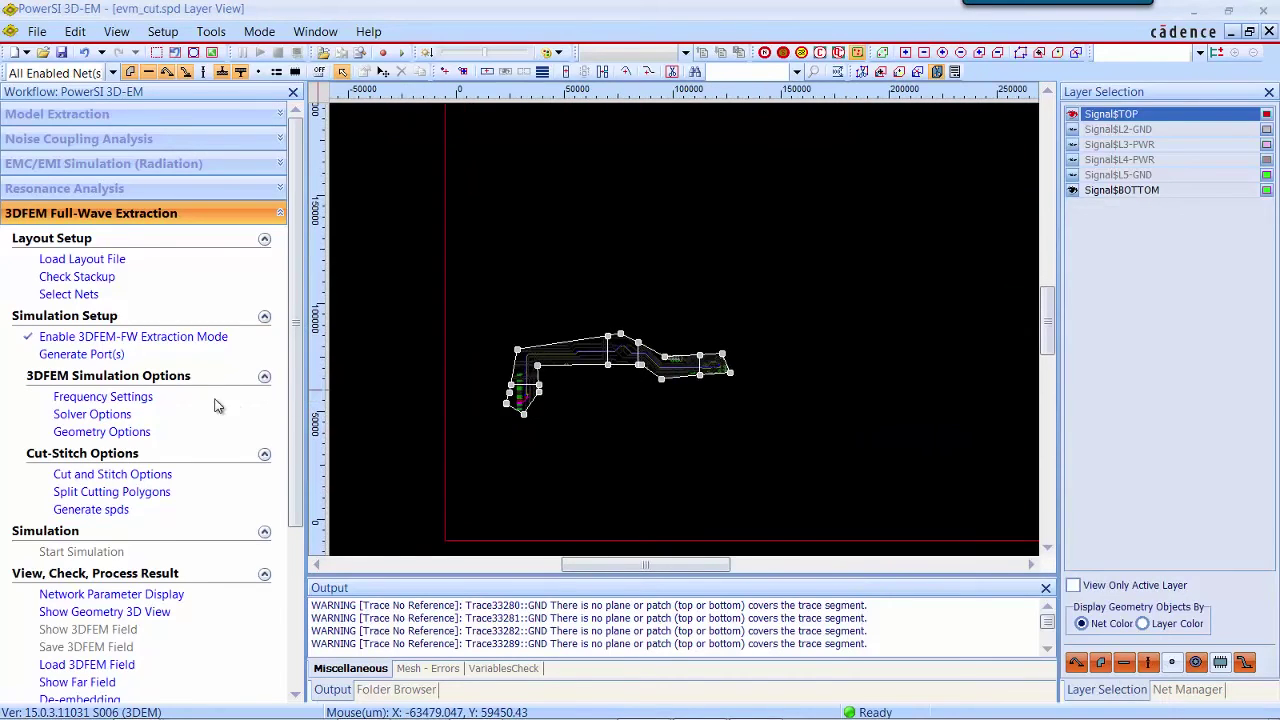
- Generate automatic package ports on components U31 and P8 with 100/100 bump settings
{"action": "left_click", "coordinate": [93, 356]}
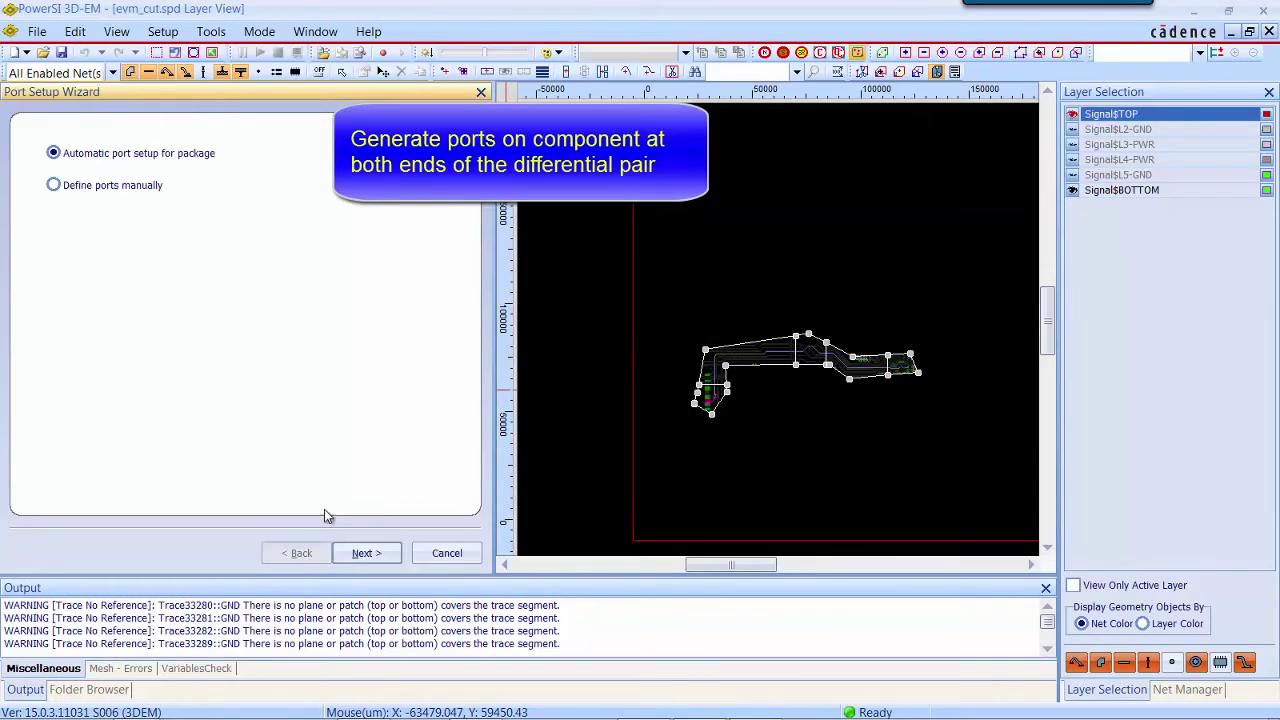
{"action": "left_click", "coordinate": [355, 556]}
{"action": "left_click", "coordinate": [356, 556]}
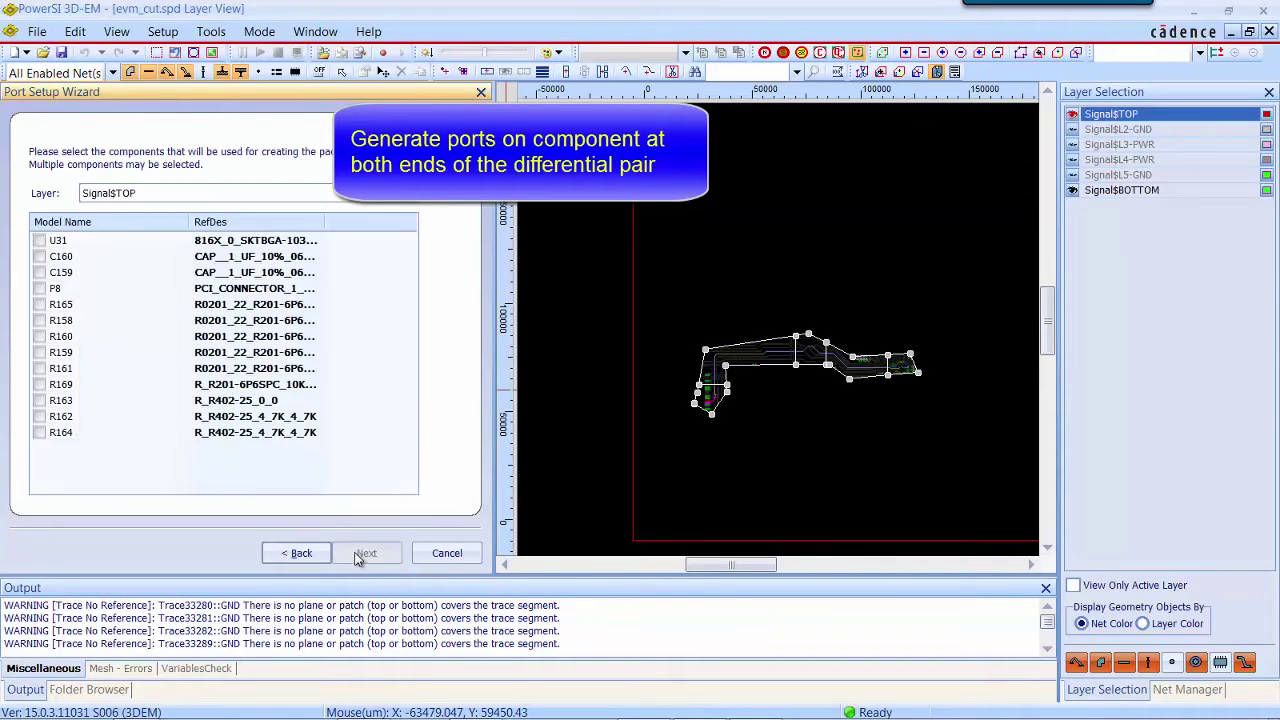
{"action": "left_click", "coordinate": [39, 240]}
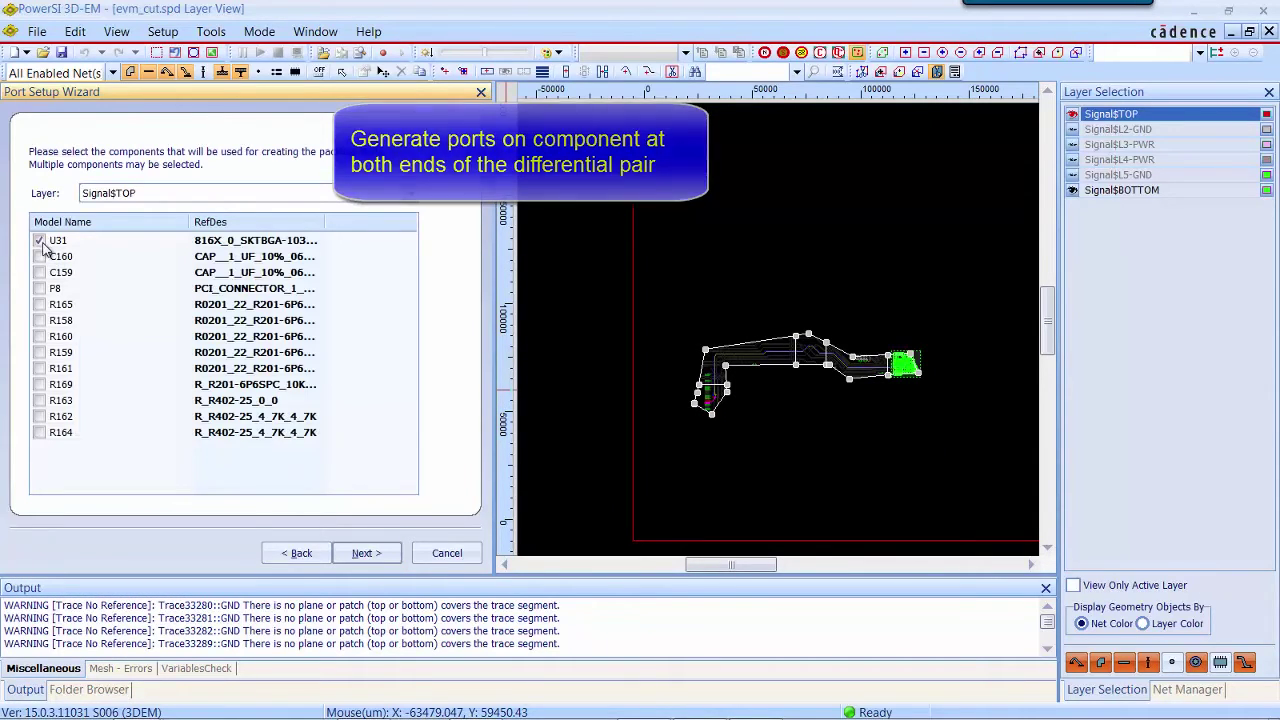
{"action": "left_click", "coordinate": [39, 288]}
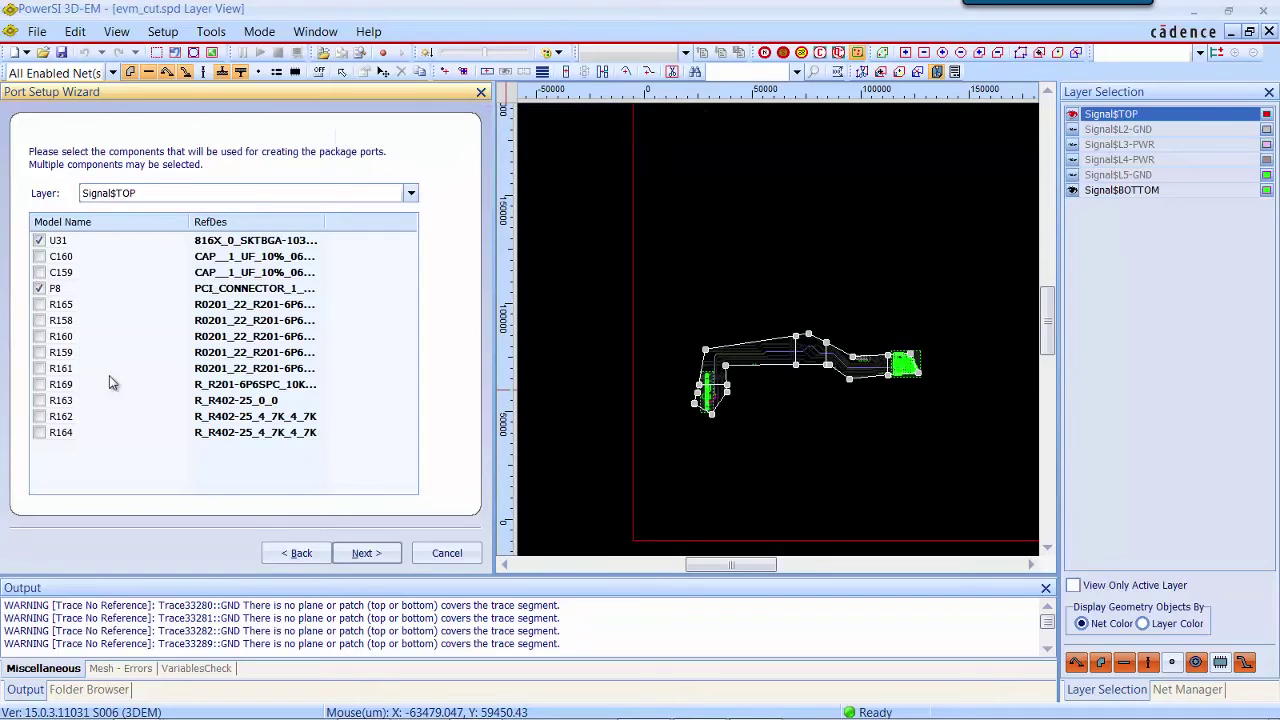
{"action": "left_click", "coordinate": [362, 554]}
{"action": "left_click", "coordinate": [364, 555]}
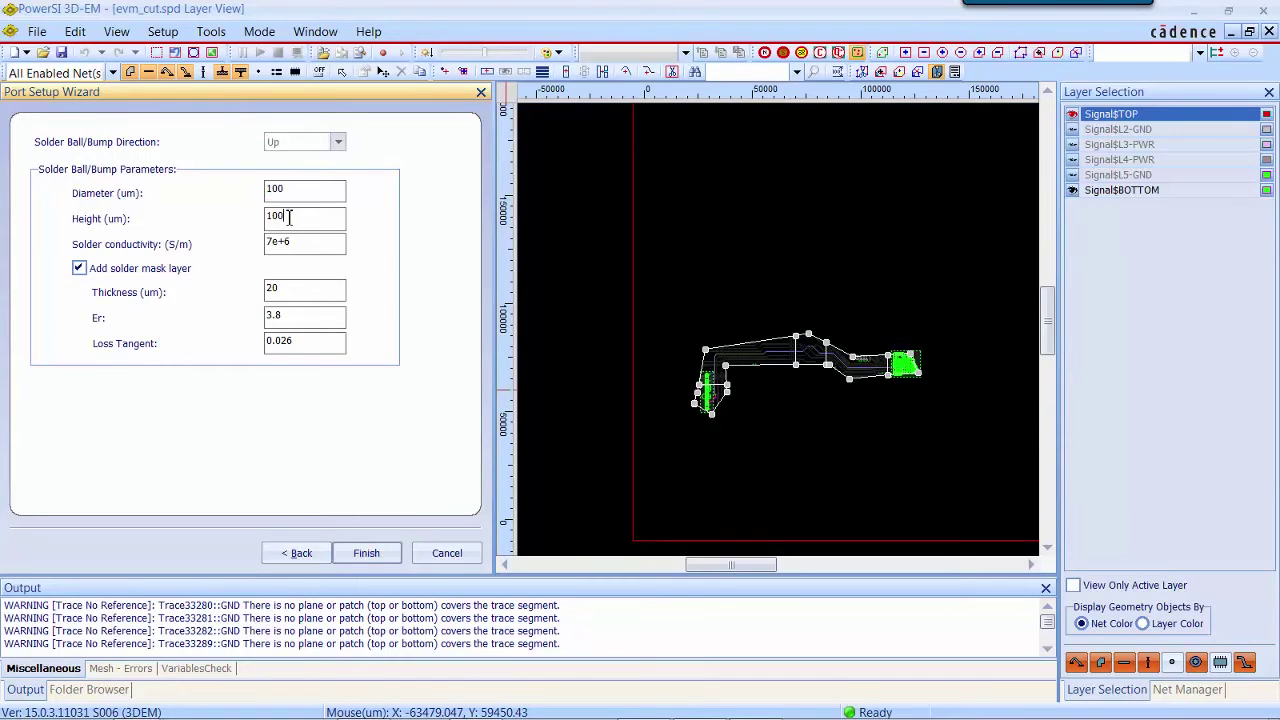
{"action": "left_click", "coordinate": [362, 553]}
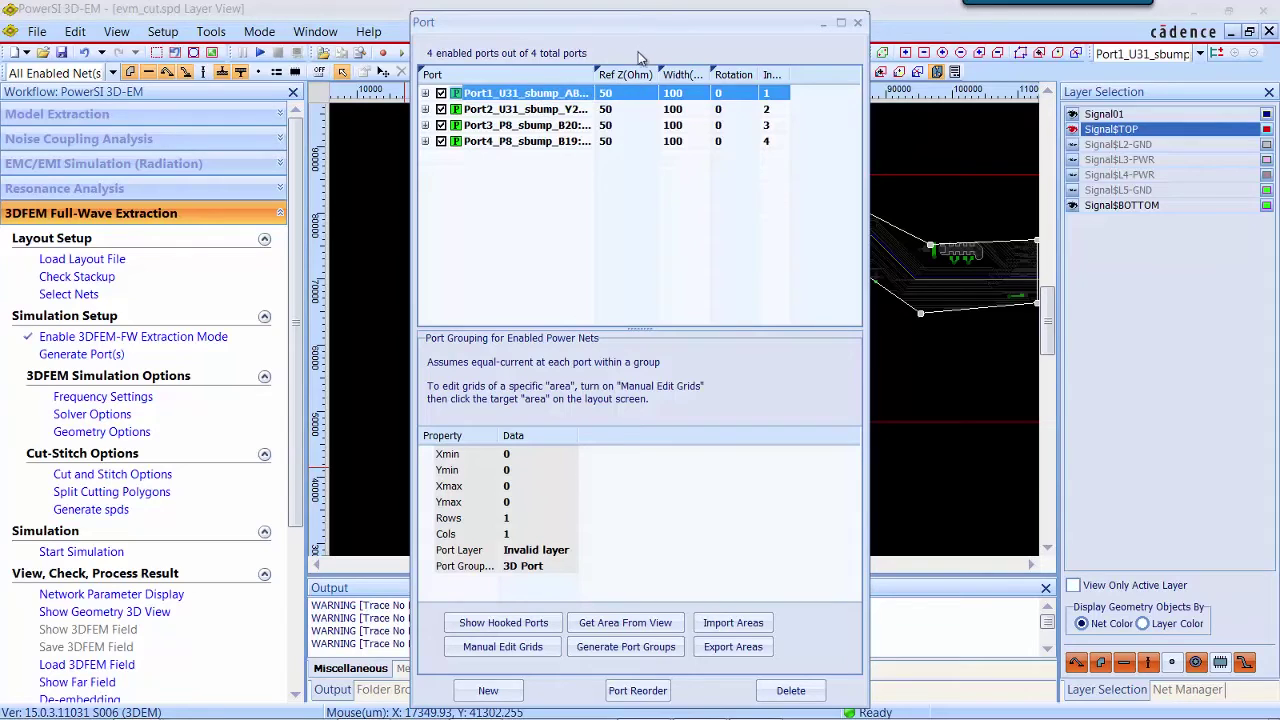
- Highlight where all four ports hook onto the layout, then open Frequency Settings
{"action": "left_click", "coordinate": [552, 141], "text": "shift"}
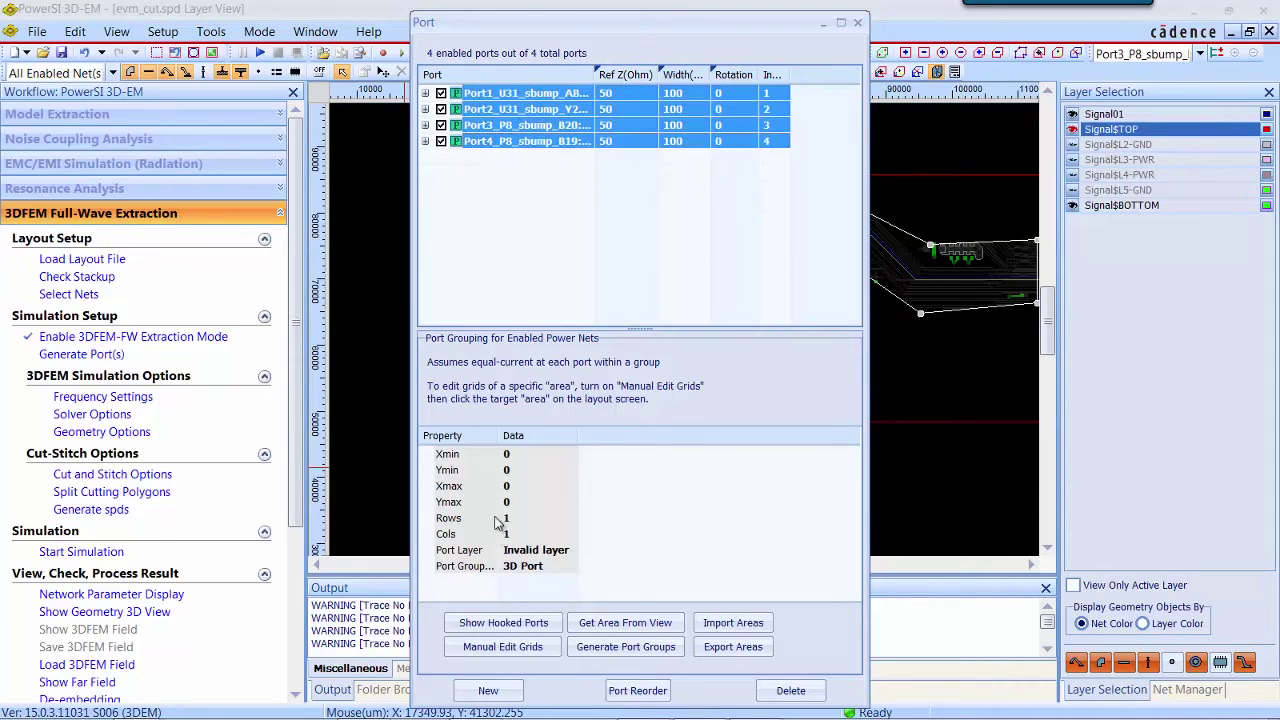
{"action": "left_click", "coordinate": [503, 622]}
{"action": "left_click_drag", "start_coordinate": [697, 33], "coordinate": [342, 140]}
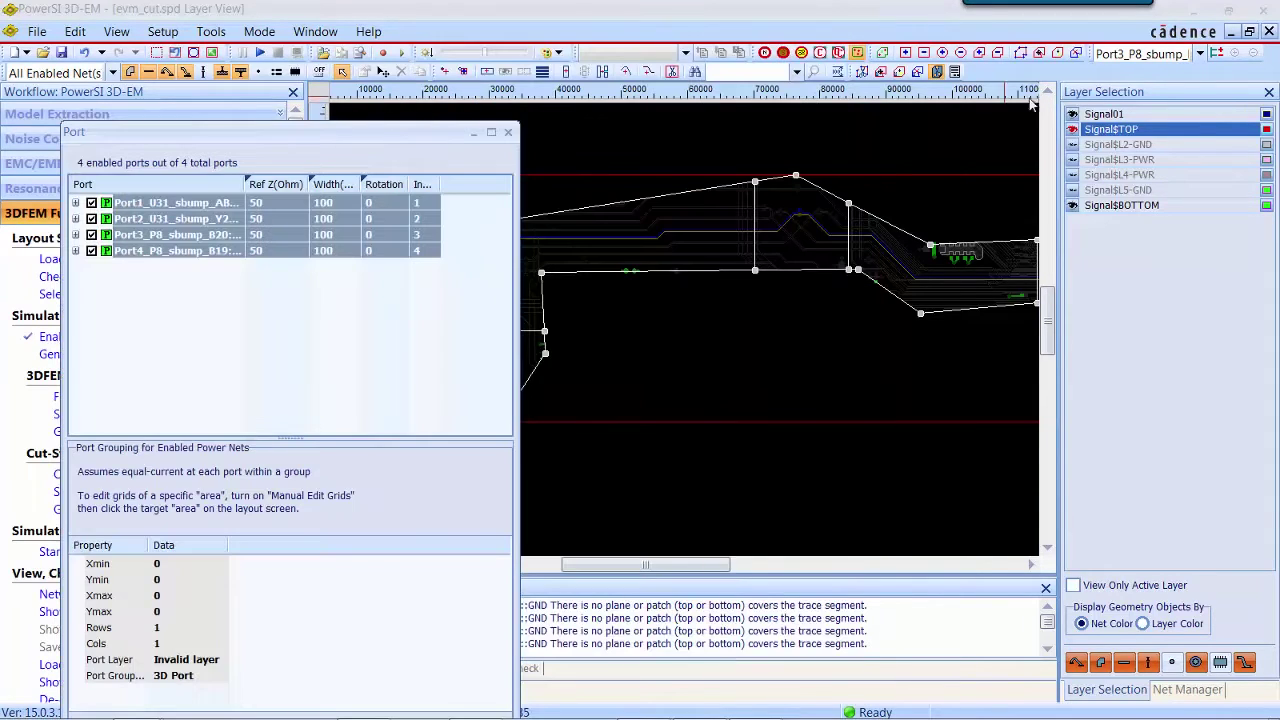
{"action": "scroll", "coordinate": [600, 365], "scroll_direction": "up", "scroll_amount": 2}
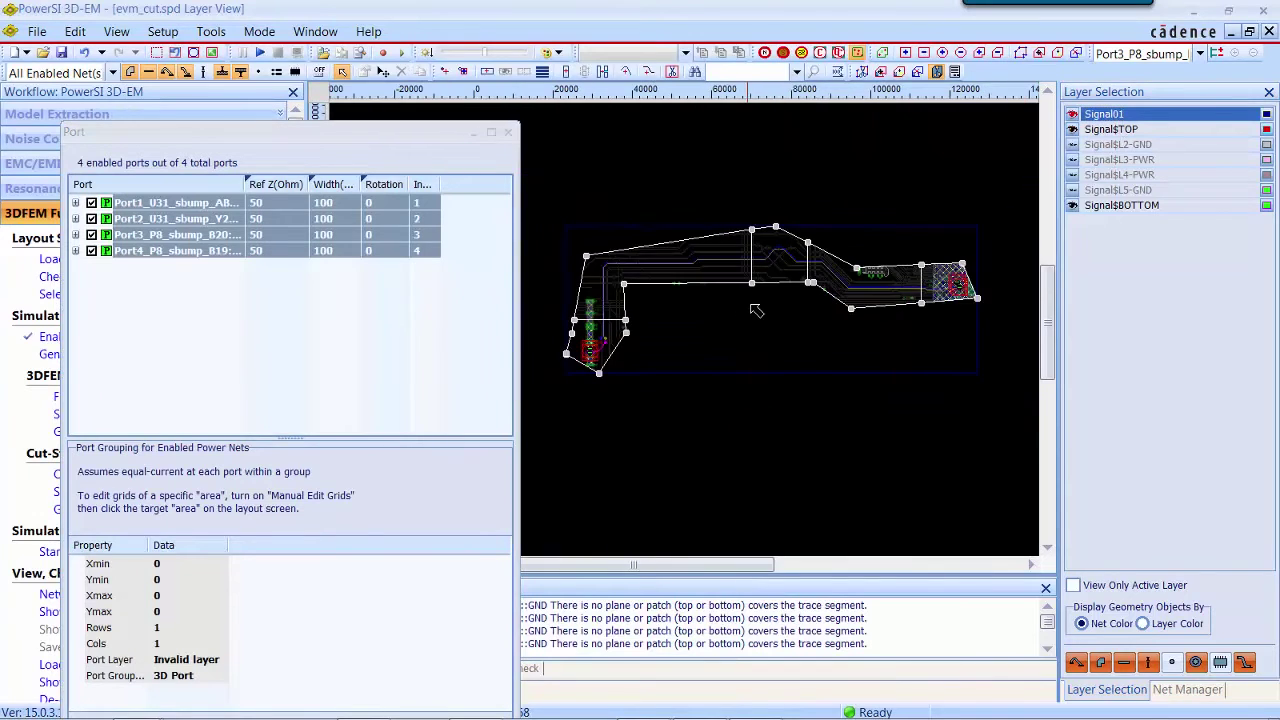
{"action": "scroll", "coordinate": [590, 358], "scroll_direction": "up", "scroll_amount": 3}
{"action": "scroll", "coordinate": [590, 358], "scroll_direction": "up", "scroll_amount": 2}
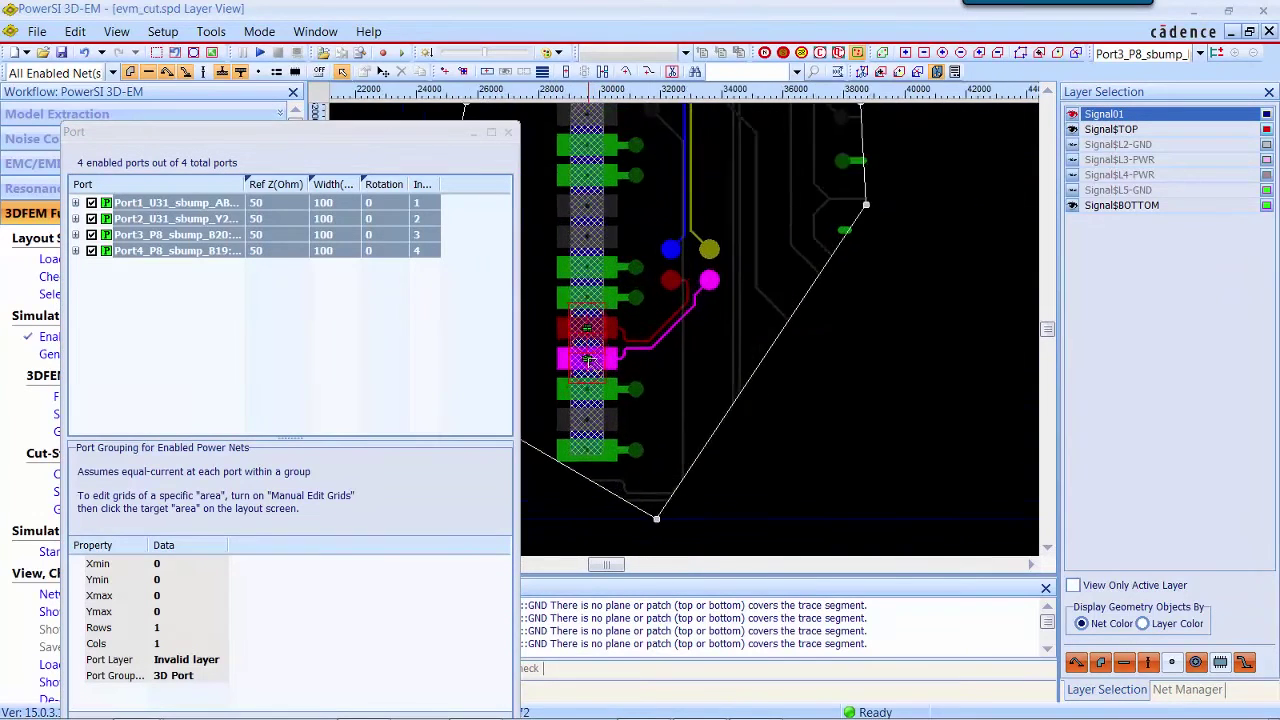
{"action": "scroll", "coordinate": [732, 338], "scroll_direction": "down", "scroll_amount": 4}
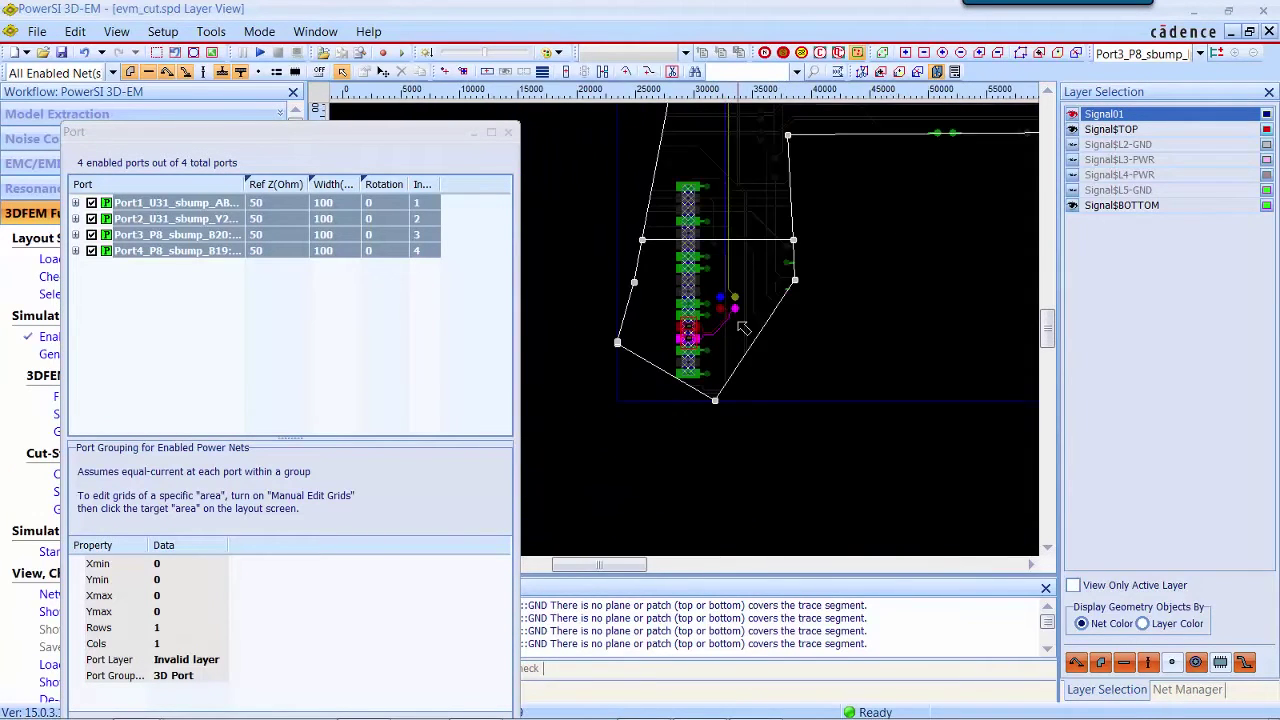
{"action": "scroll", "coordinate": [946, 260], "scroll_direction": "up", "scroll_amount": 2}
{"action": "scroll", "coordinate": [581, 341], "scroll_direction": "up", "scroll_amount": 4}
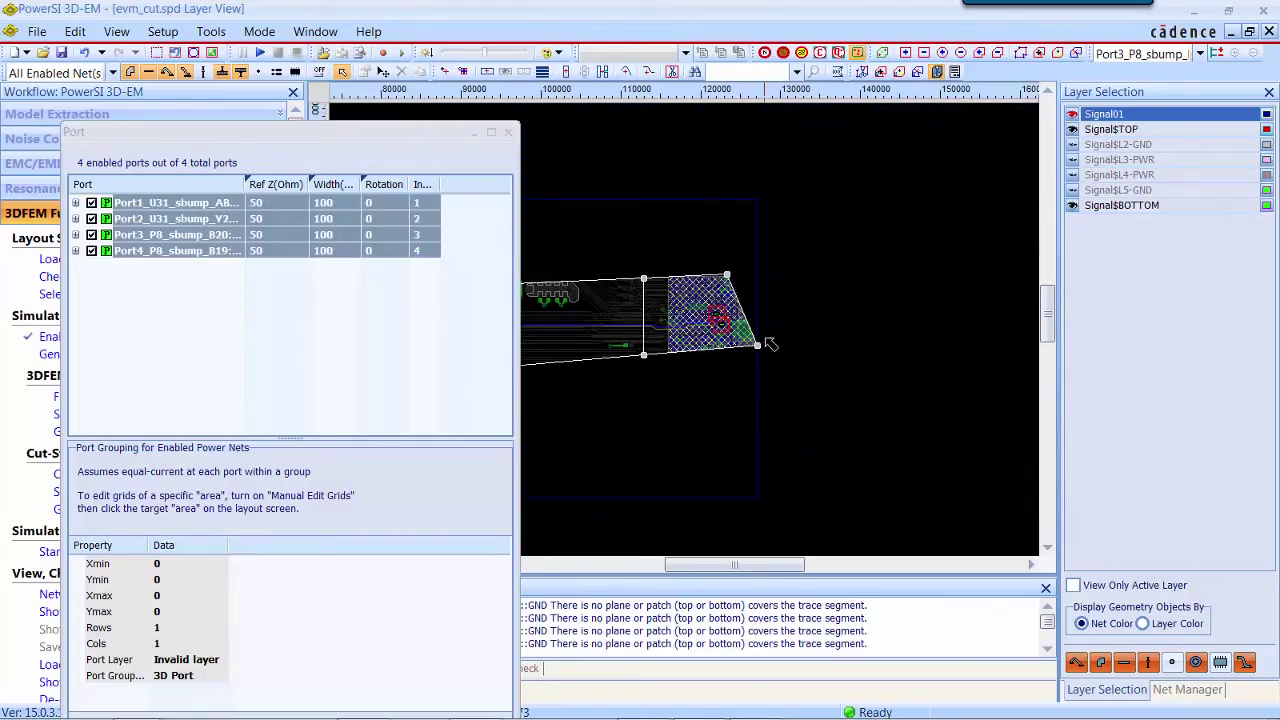
{"action": "left_click", "coordinate": [57, 396]}
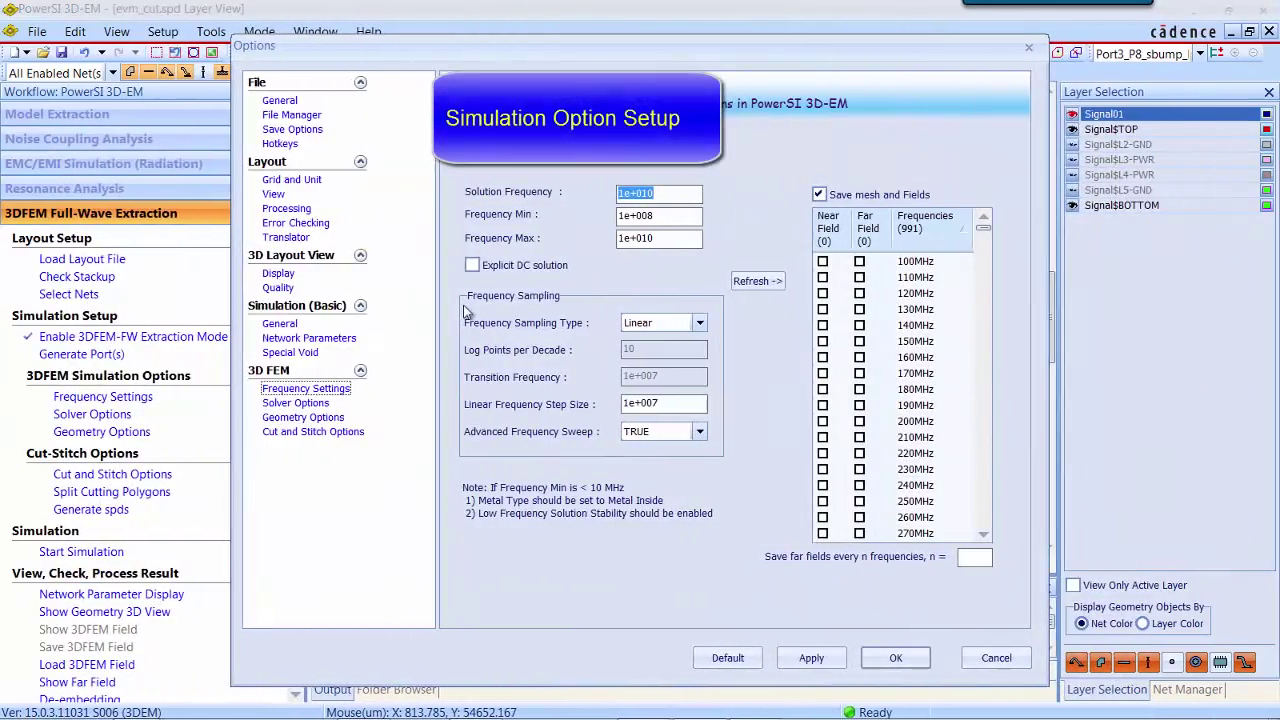
- Raise the maximum frequency to 2e+010, refresh the frequency list, and check solver options
{"action": "left_click", "coordinate": [622, 237]}
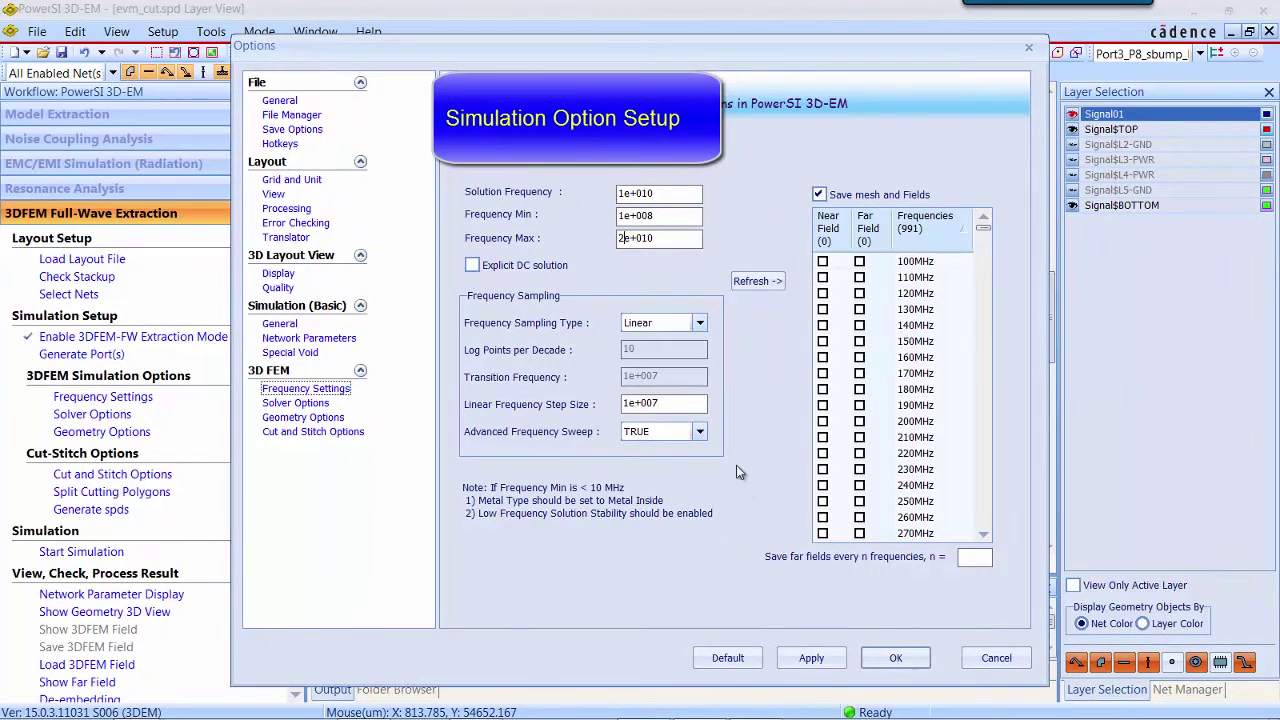
{"action": "left_click", "coordinate": [753, 283]}
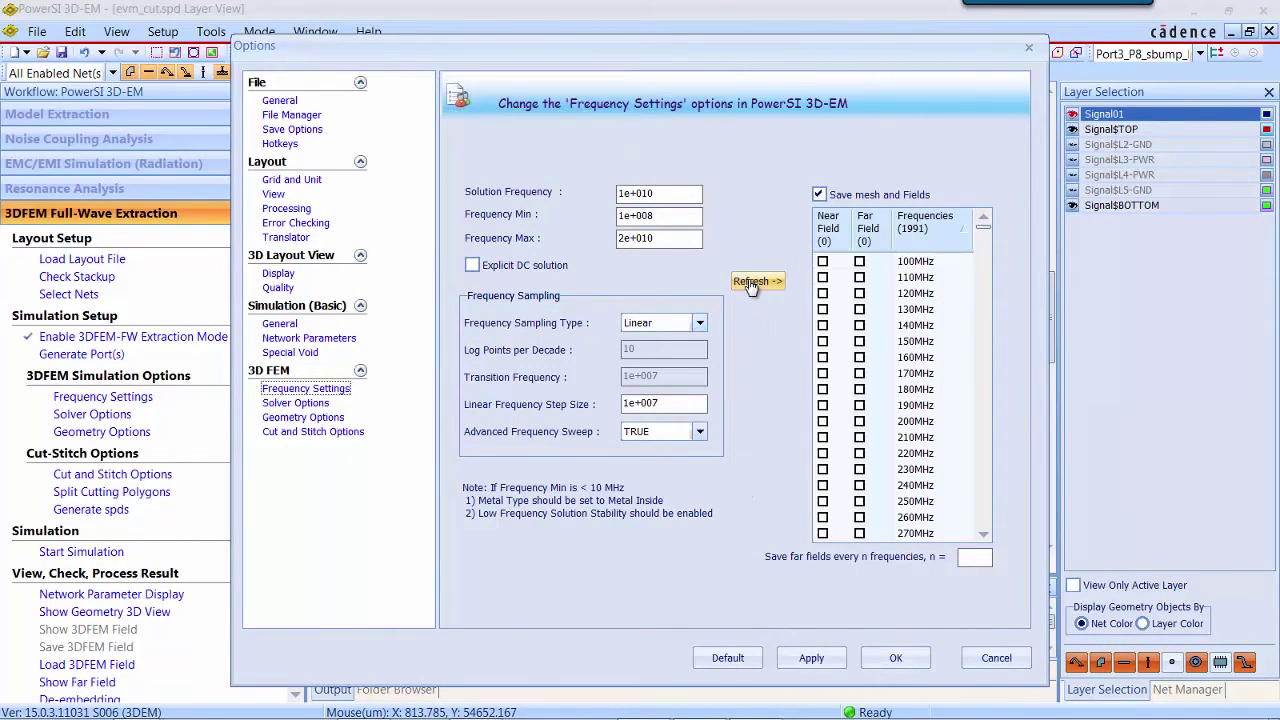
{"action": "left_click", "coordinate": [295, 402]}
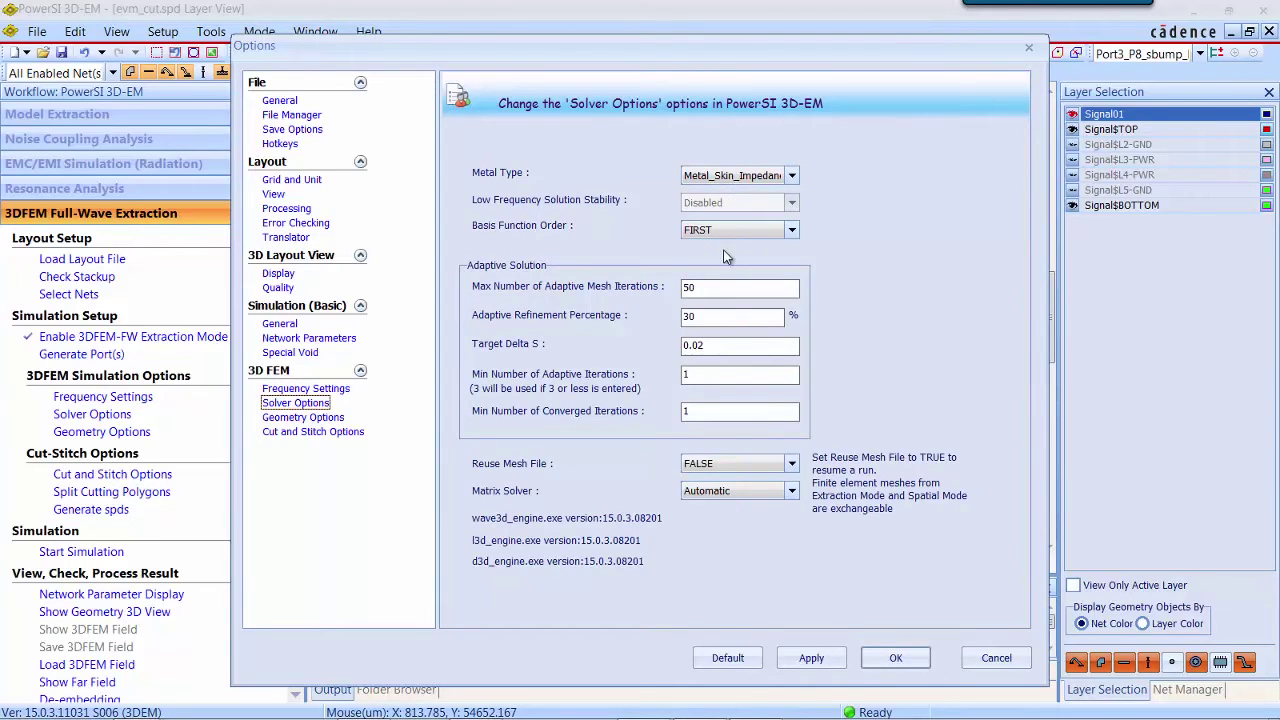
- Restore default geometry buffer sizes on this page and enable the conformal outer box
{"action": "left_click", "coordinate": [336, 419]}
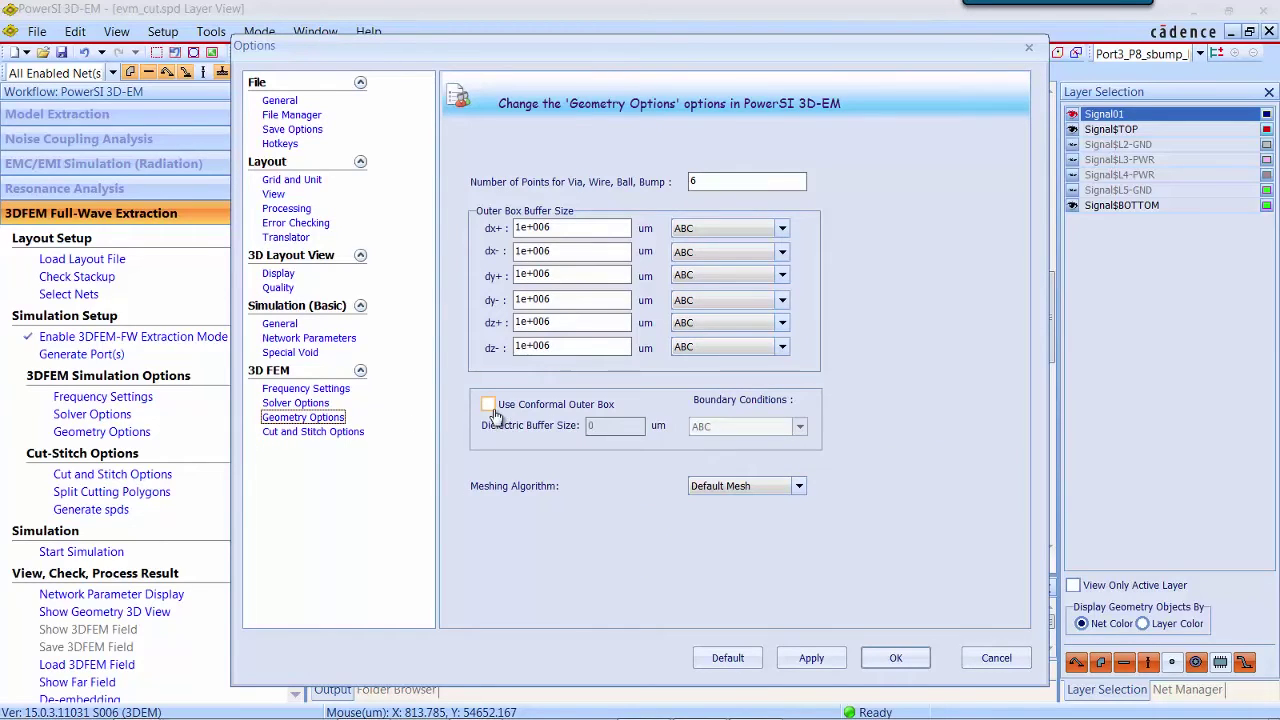
{"action": "left_click", "coordinate": [729, 659]}
{"action": "left_click", "coordinate": [772, 670]}
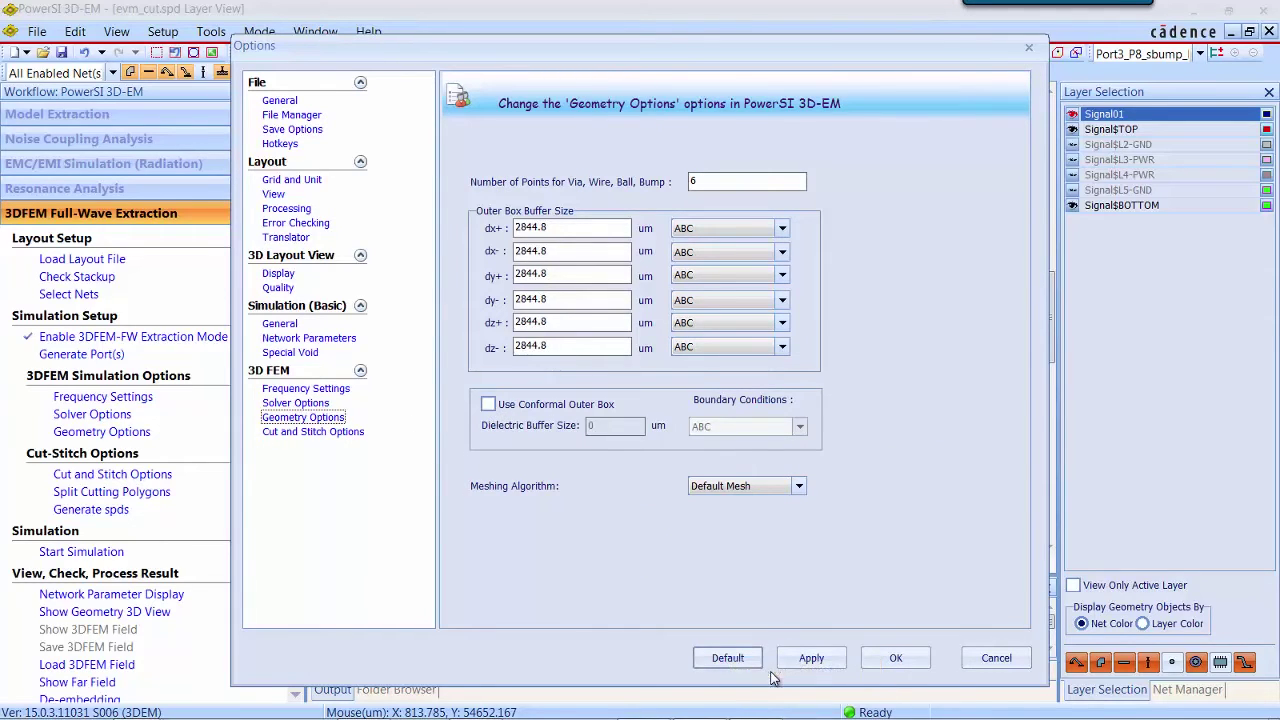
{"action": "left_click", "coordinate": [488, 405]}
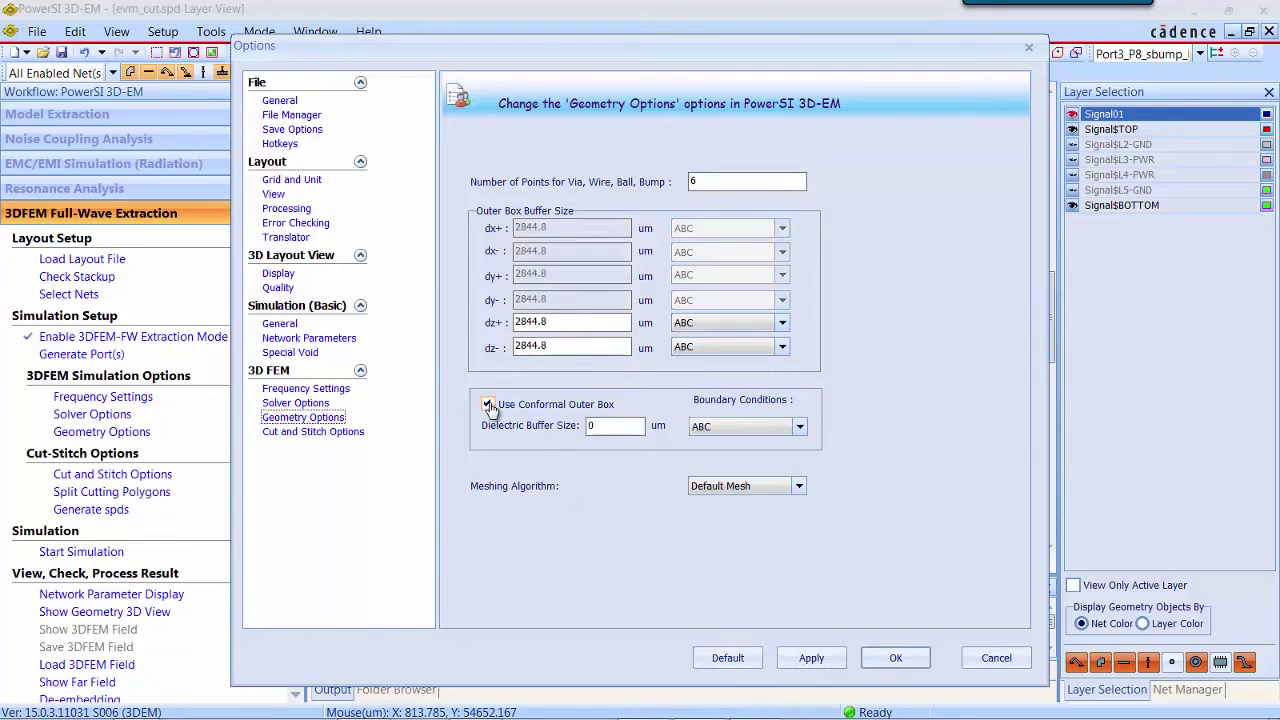
{"action": "left_click", "coordinate": [895, 658]}
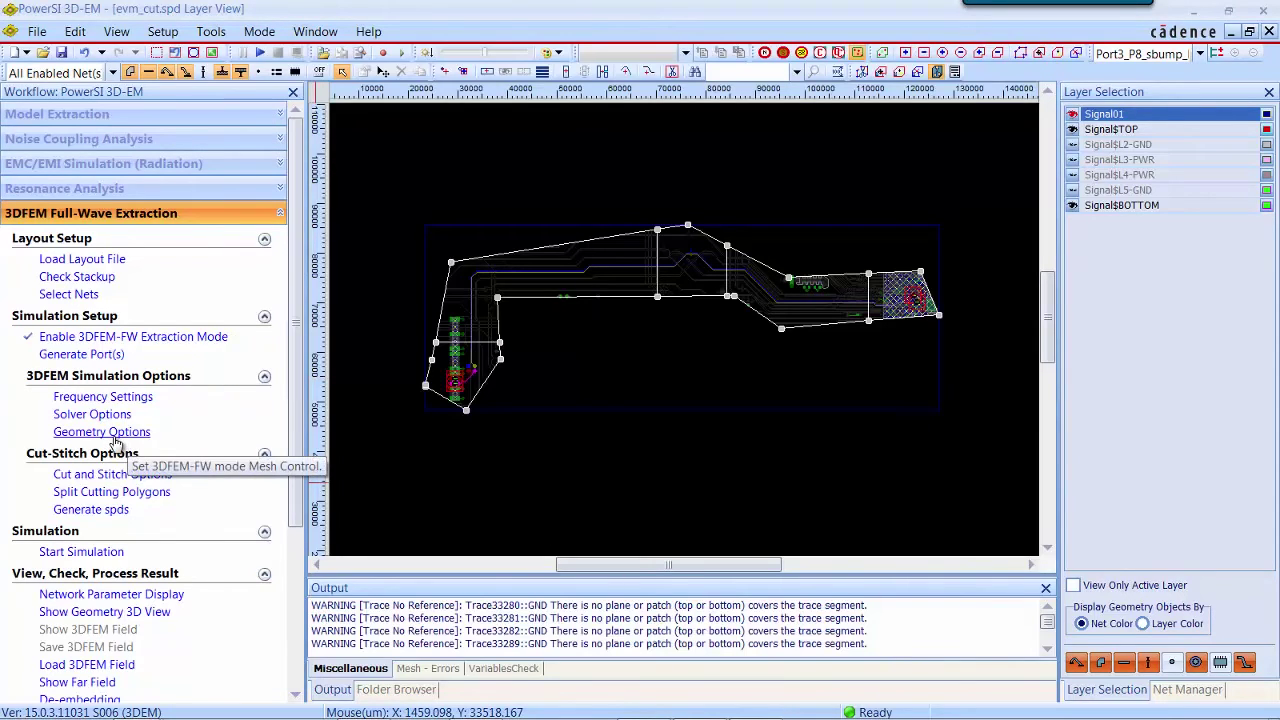
- Set the cut-and-stitch edge shape width to 1.2
{"action": "left_click", "coordinate": [113, 476]}
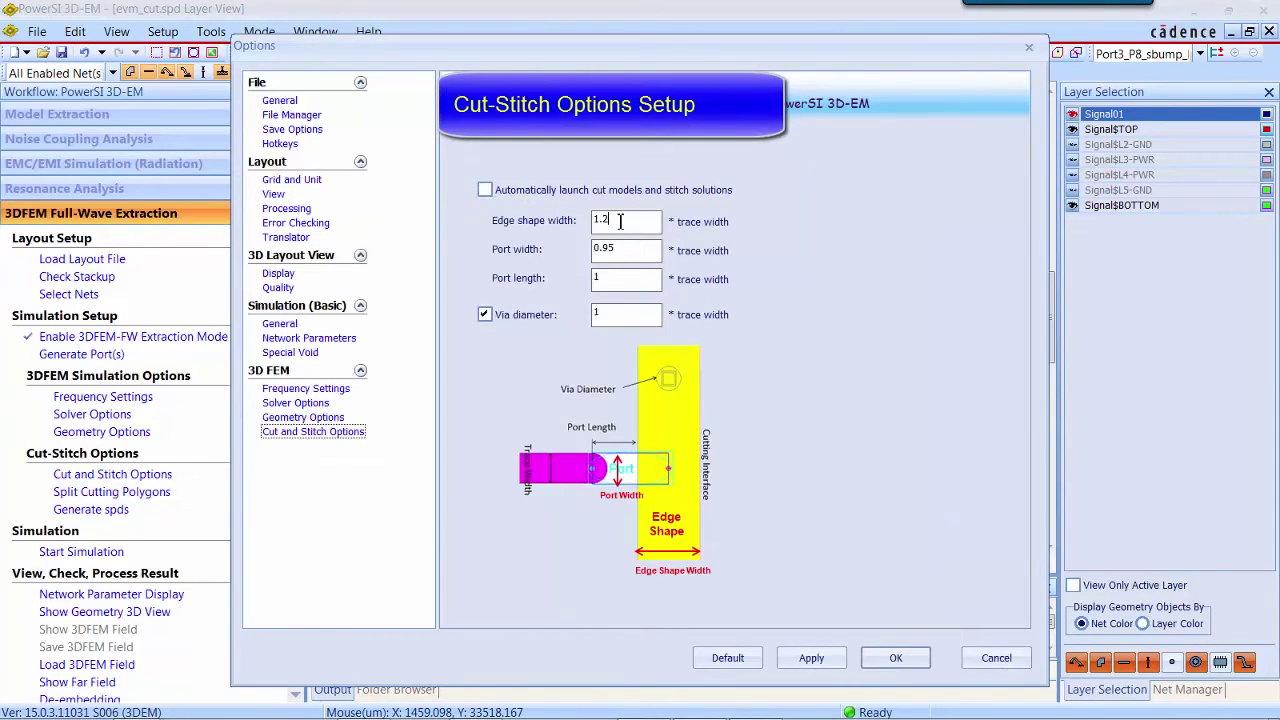
{"action": "left_click", "coordinate": [610, 280]}
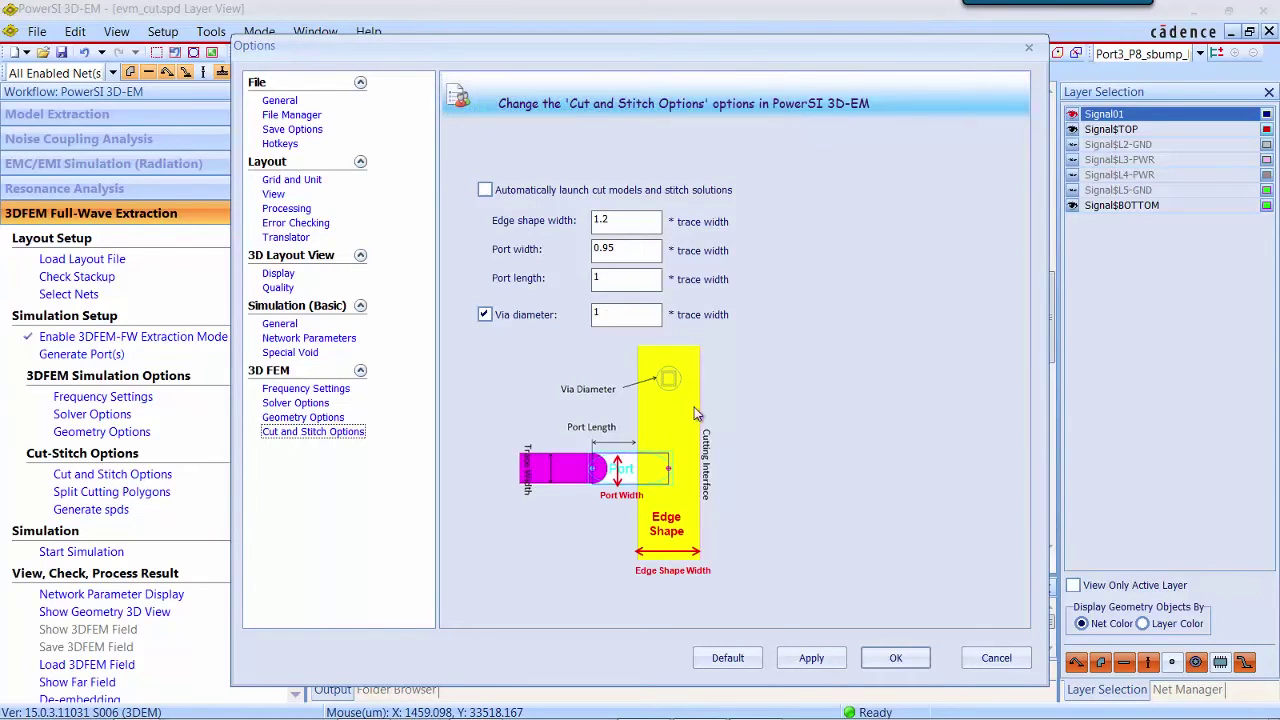
{"action": "left_click", "coordinate": [895, 658]}
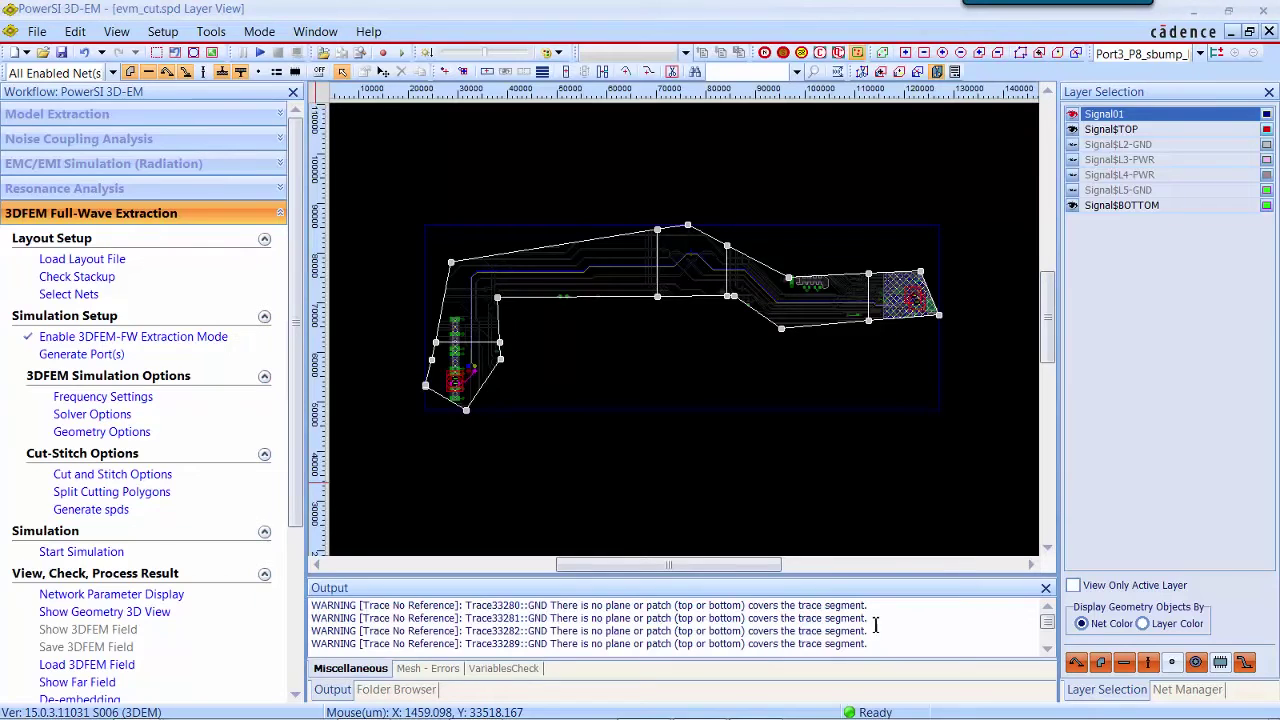
- Load the five cutting zones from the polygons and switch CuttingZone_3's solver to 2D
{"action": "left_click", "coordinate": [145, 493]}
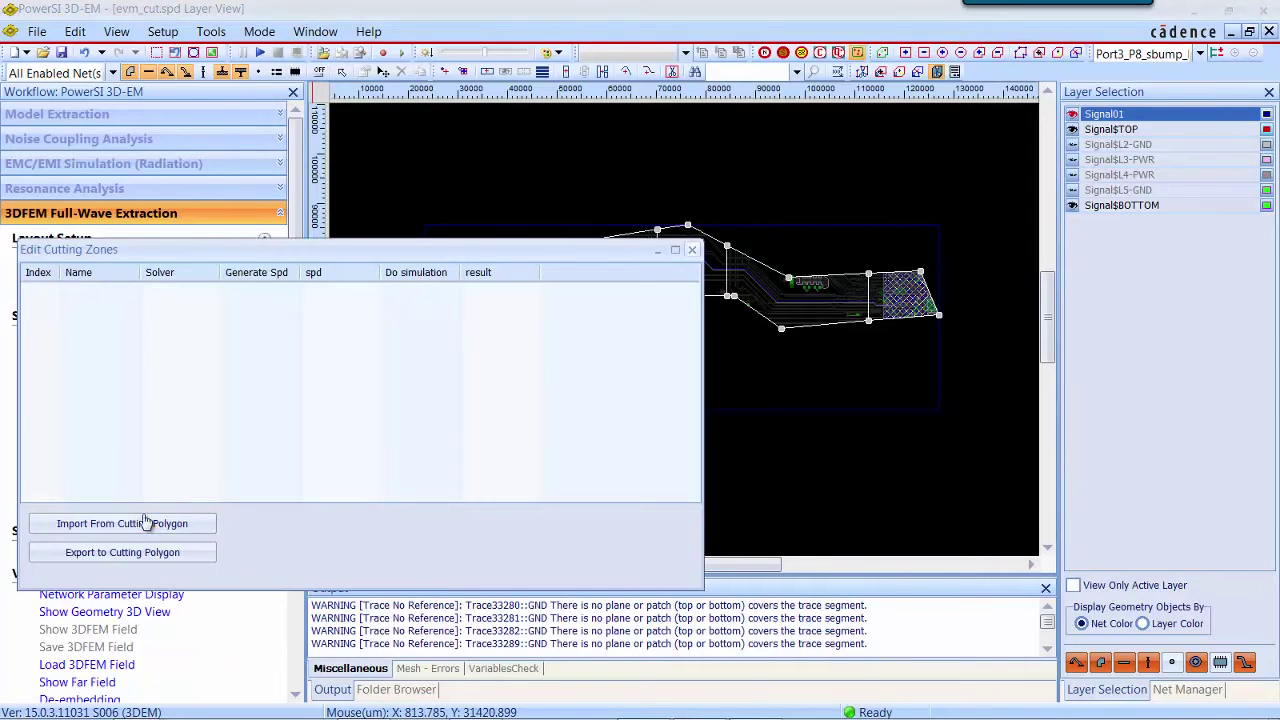
{"action": "left_click", "coordinate": [126, 525]}
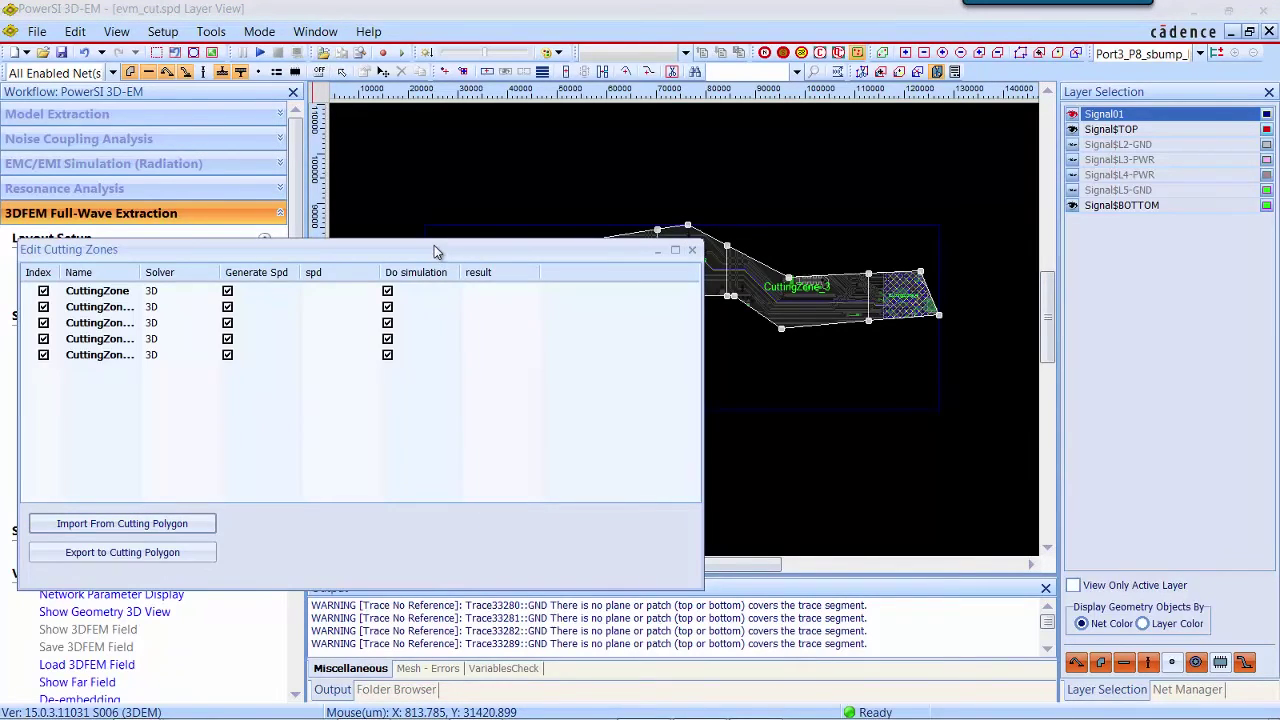
{"action": "left_click_drag", "start_coordinate": [434, 250], "coordinate": [709, 411]}
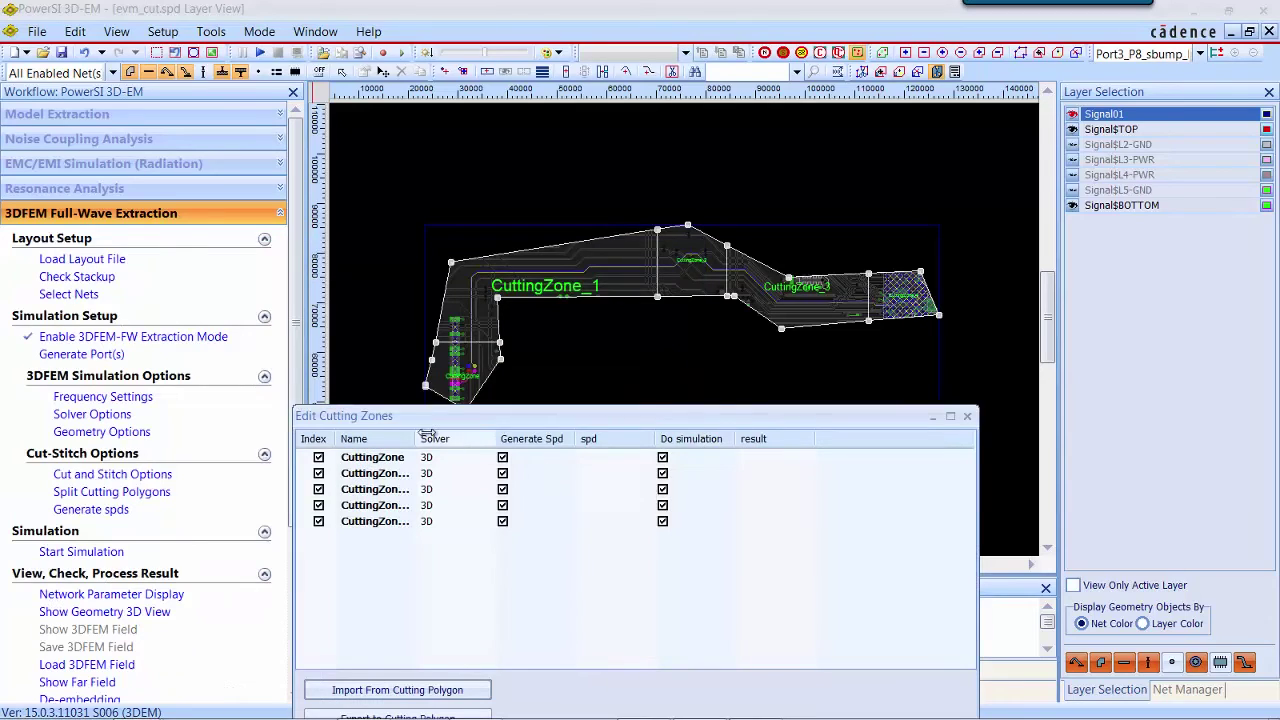
{"action": "left_click_drag", "start_coordinate": [425, 434], "coordinate": [492, 441]}
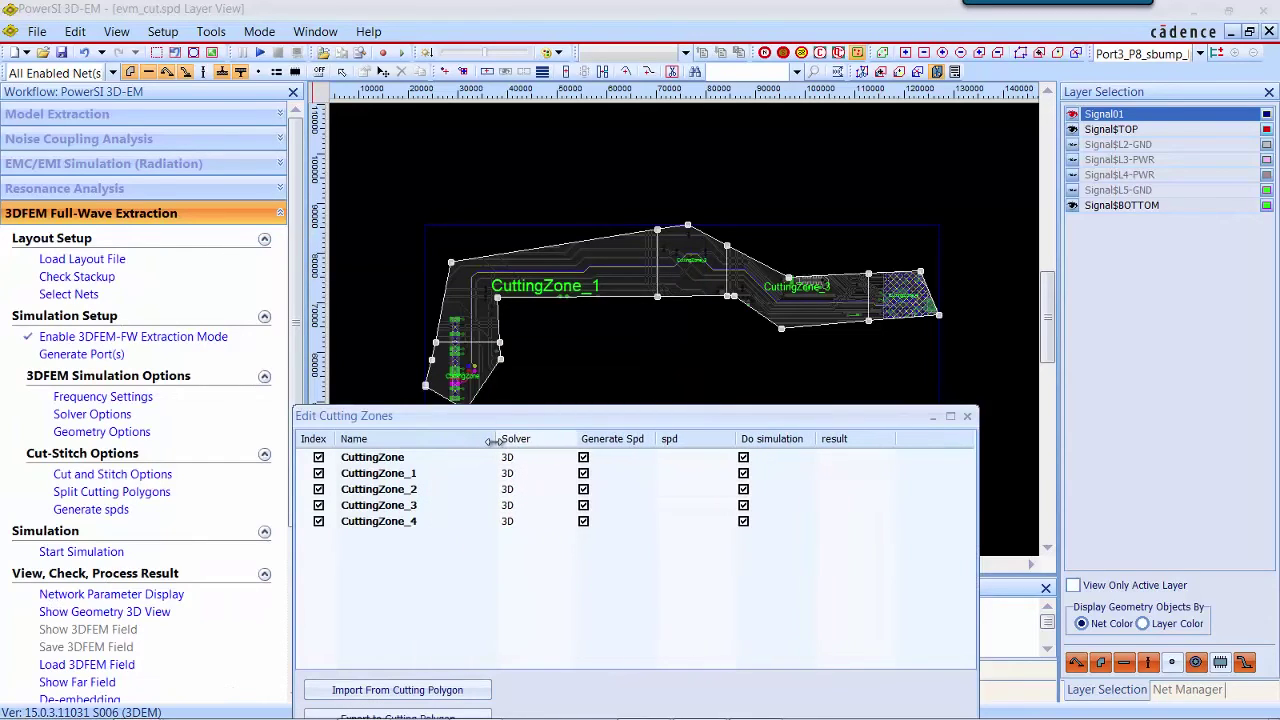
{"action": "left_click", "coordinate": [580, 484]}
{"action": "left_click", "coordinate": [505, 476]}
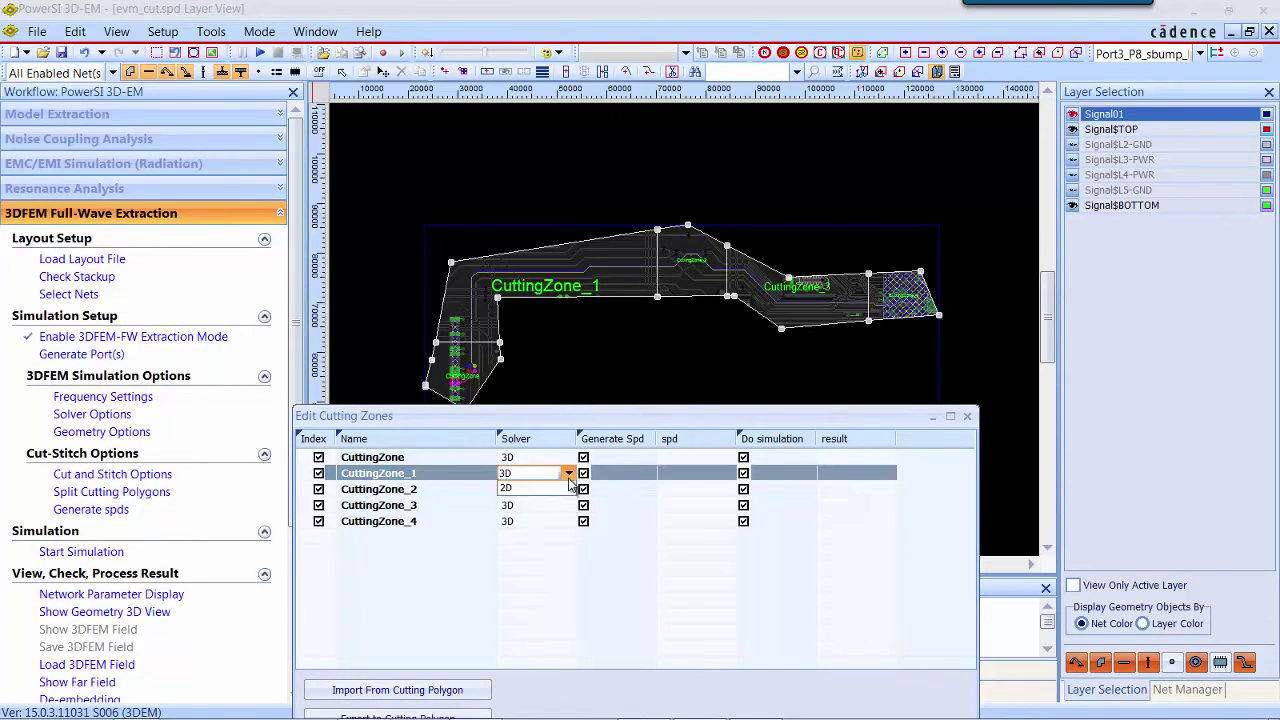
{"action": "left_click", "coordinate": [546, 505]}
{"action": "left_click", "coordinate": [547, 507]}
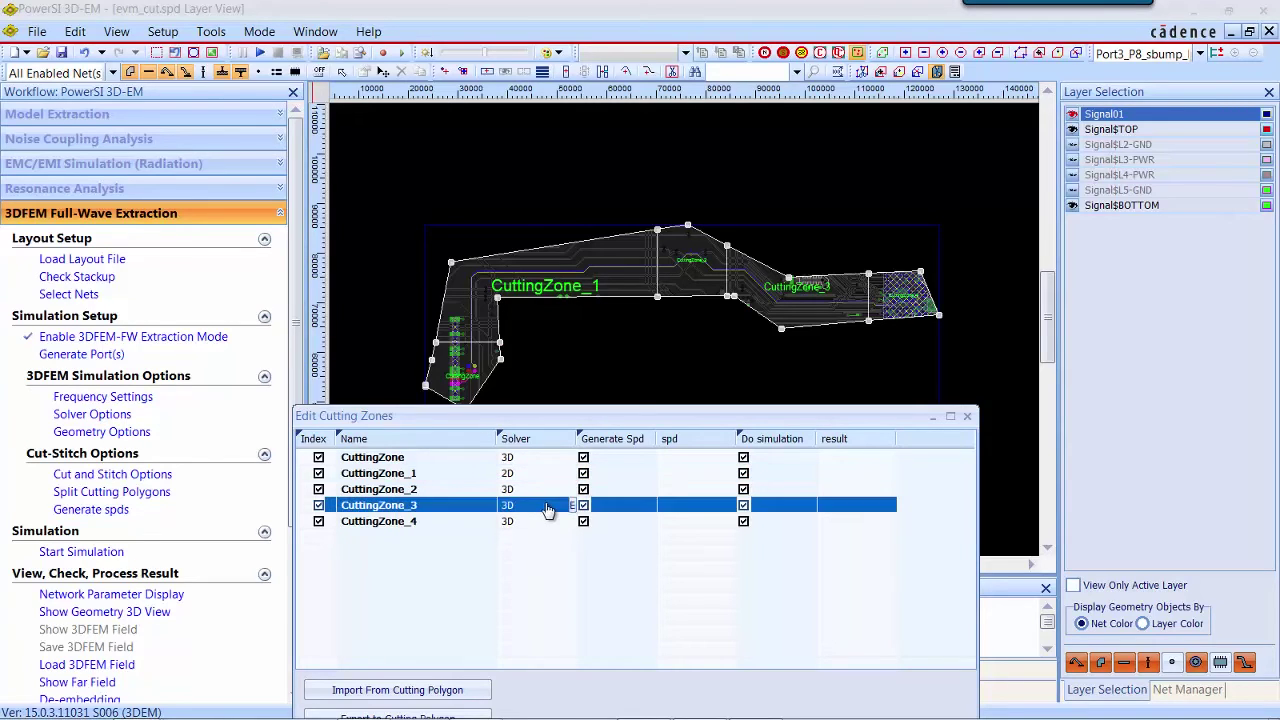
{"action": "left_click", "coordinate": [548, 506]}
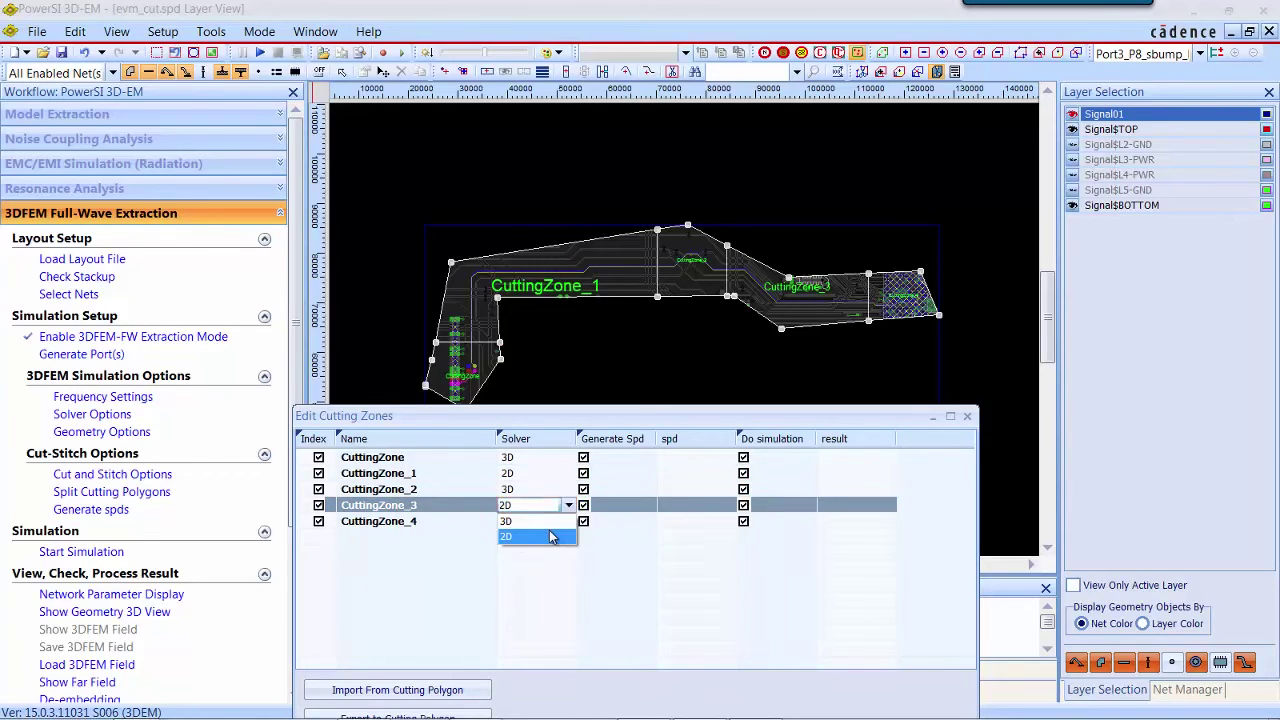
{"action": "left_click", "coordinate": [550, 537]}
{"action": "left_click", "coordinate": [557, 582]}
- Save the design, generate spd files for all zones by FDA, and refresh file status
{"action": "right_click", "coordinate": [629, 558]}
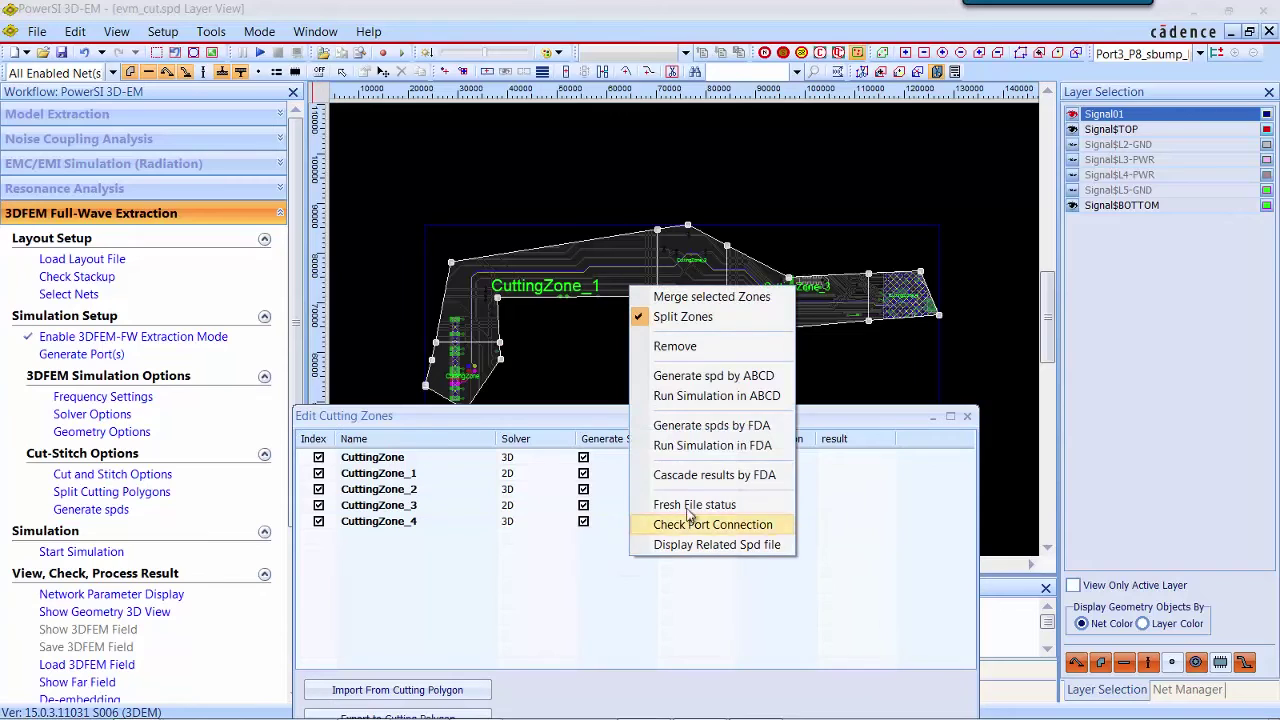
{"action": "left_click", "coordinate": [727, 428]}
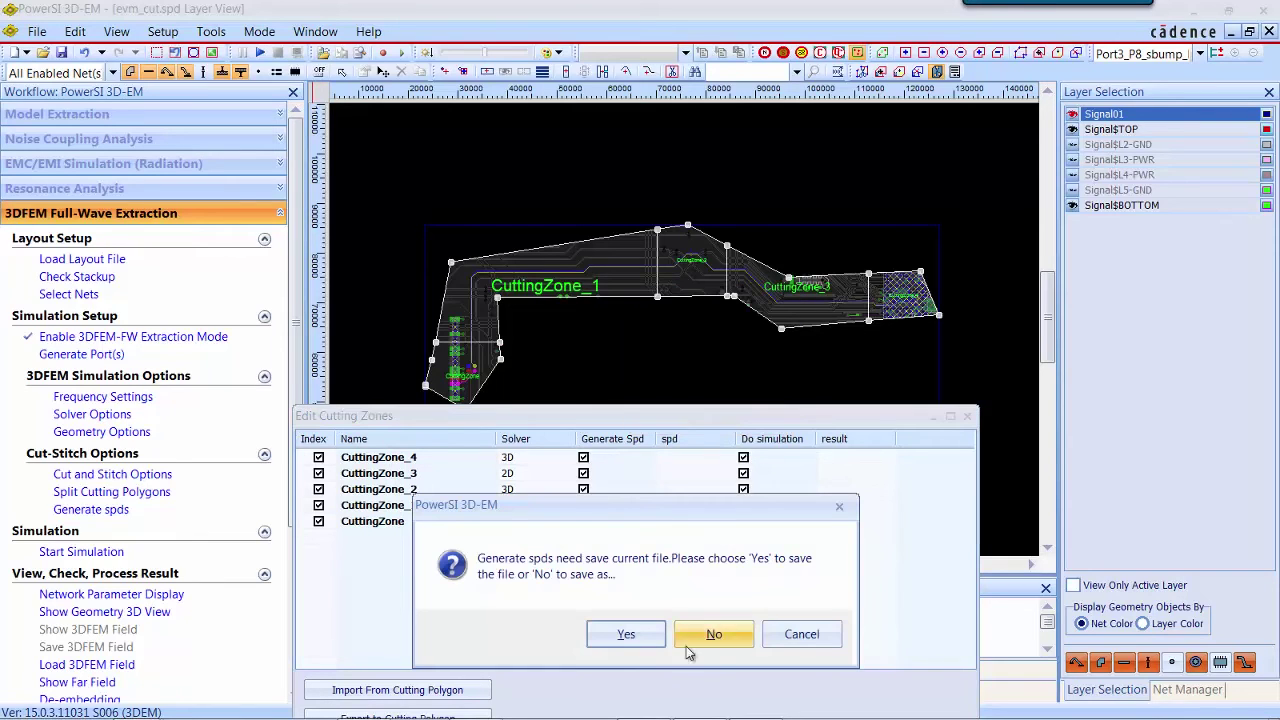
{"action": "left_click", "coordinate": [630, 640]}
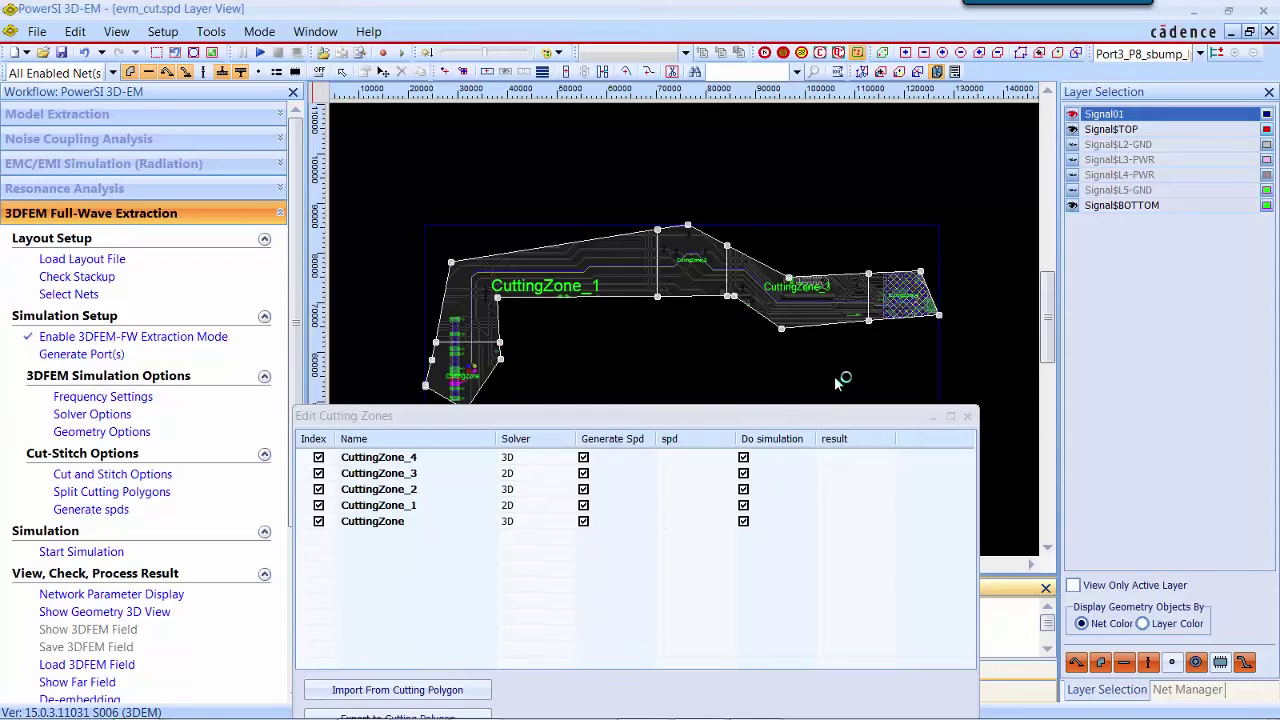
{"action": "right_click", "coordinate": [632, 505]}
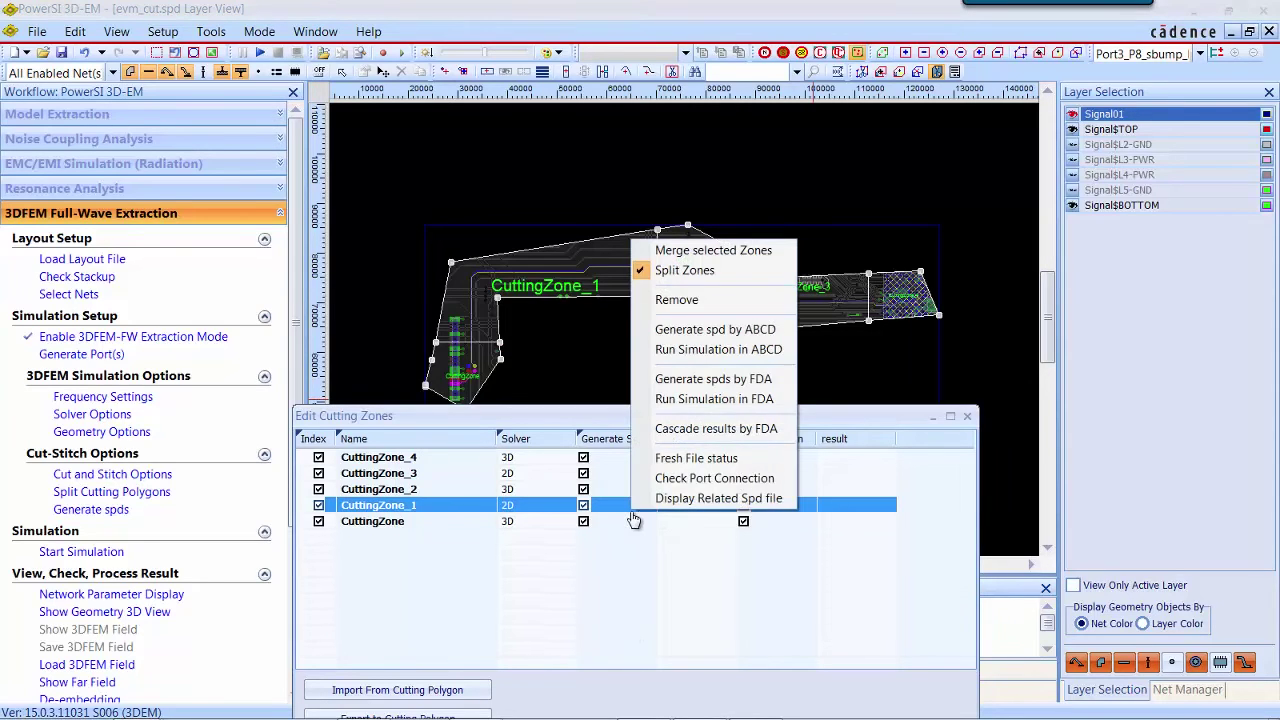
{"action": "left_click", "coordinate": [670, 458]}
{"action": "left_click_drag", "start_coordinate": [706, 422], "coordinate": [752, 403]}
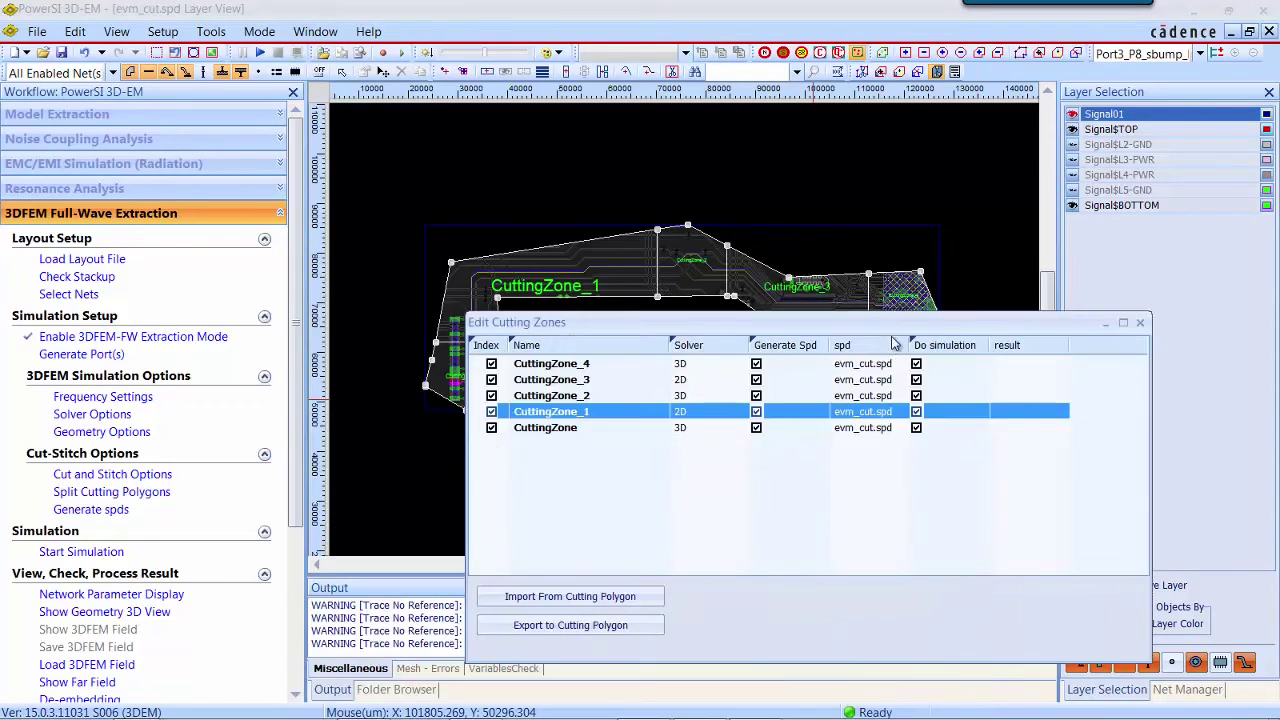
{"action": "left_click_drag", "start_coordinate": [910, 344], "coordinate": [922, 344]}
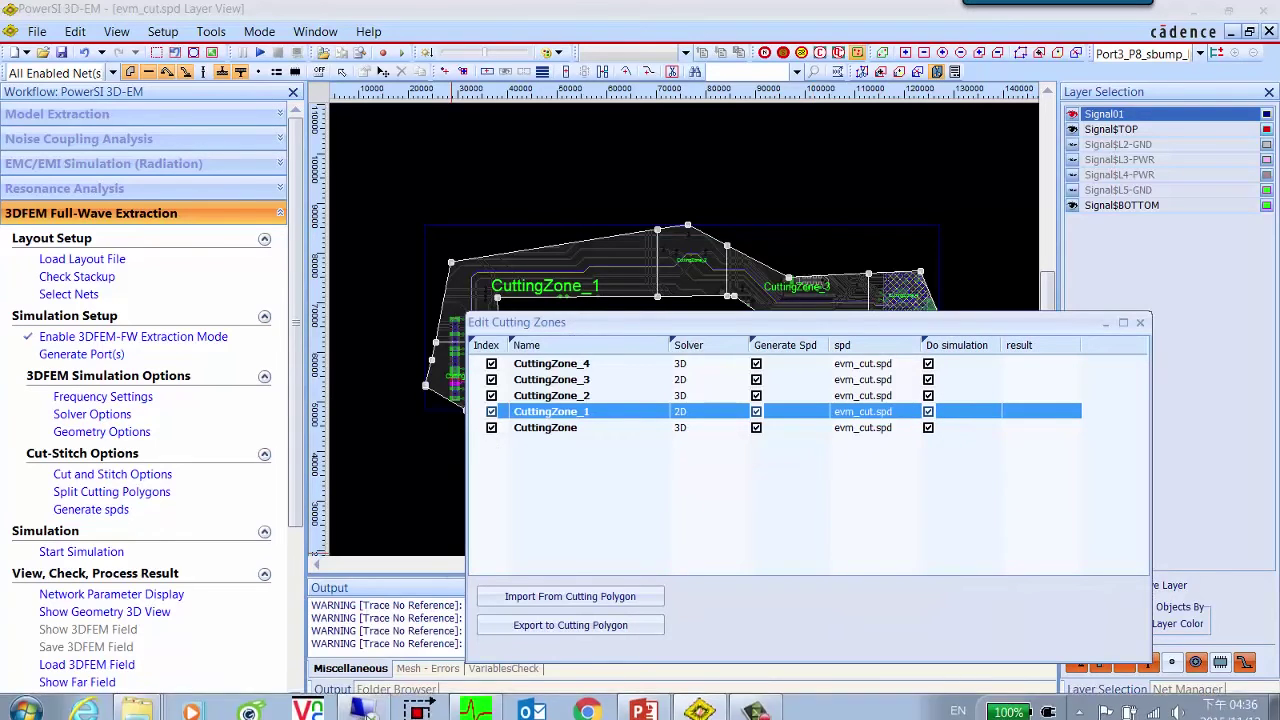
{"action": "right_click", "coordinate": [137, 703]}
{"action": "left_click", "coordinate": [133, 632]}
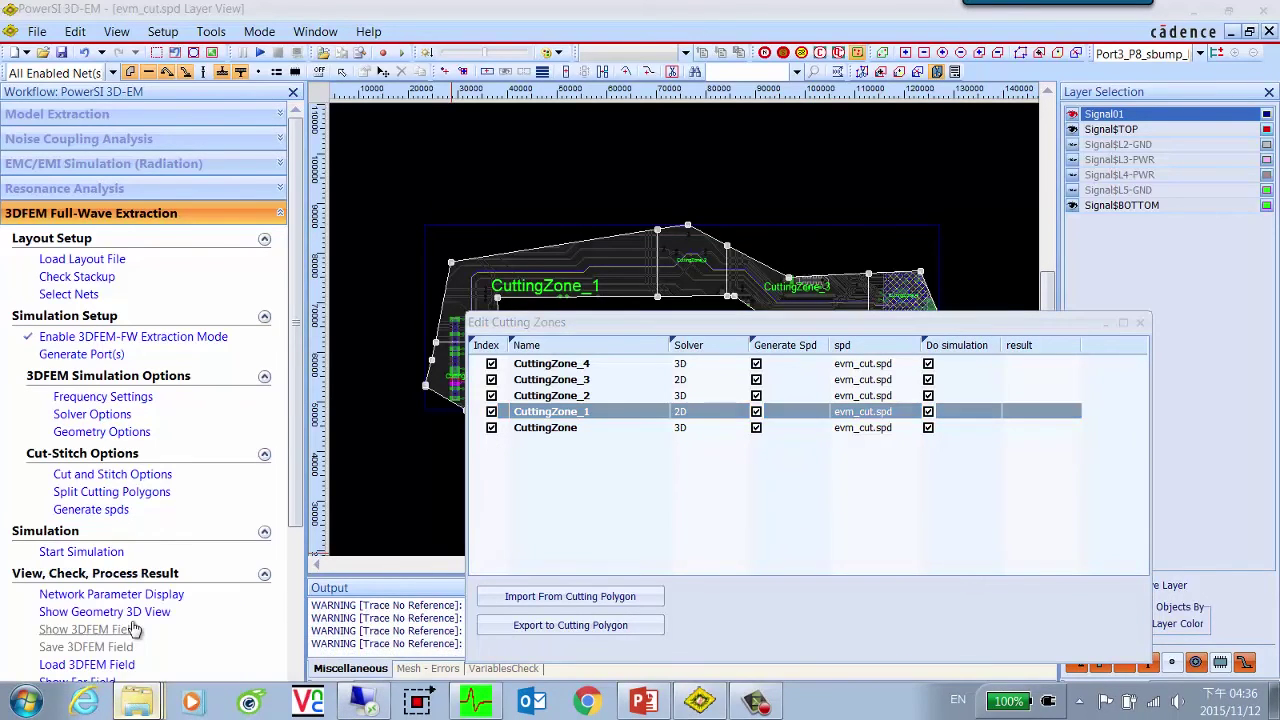
{"action": "double_click", "coordinate": [307, 210]}
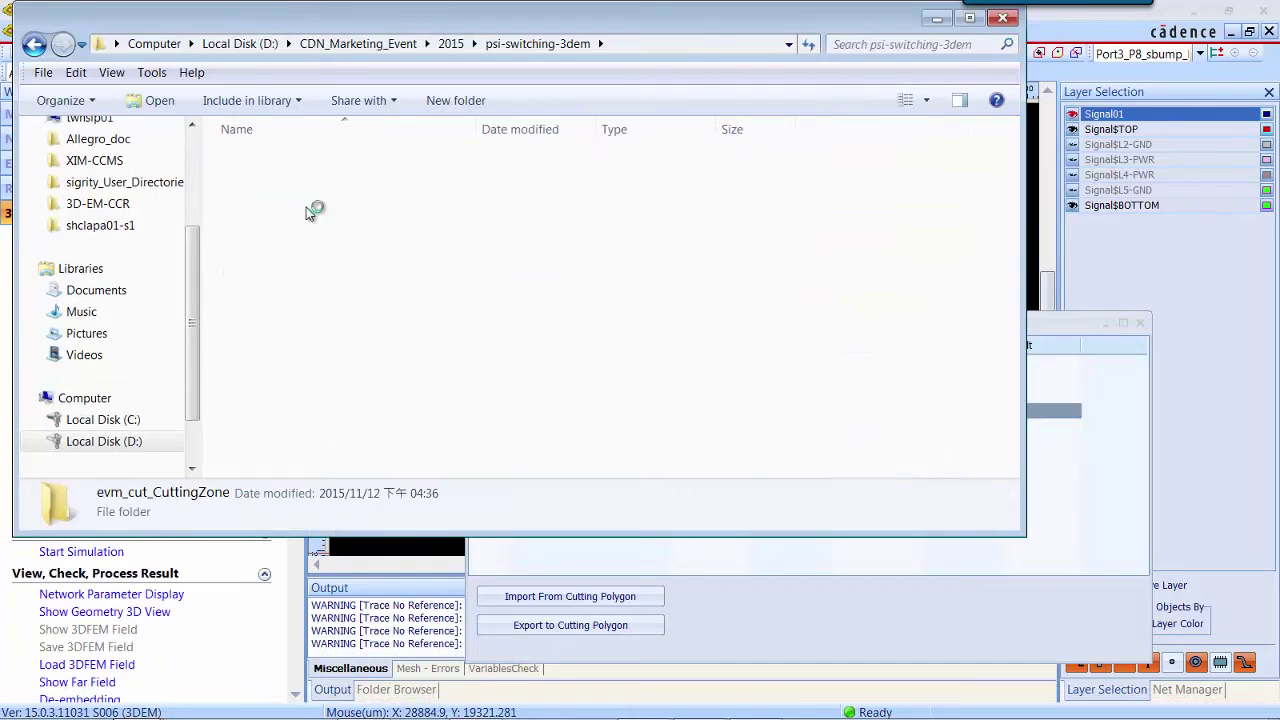
{"action": "left_click", "coordinate": [561, 43]}
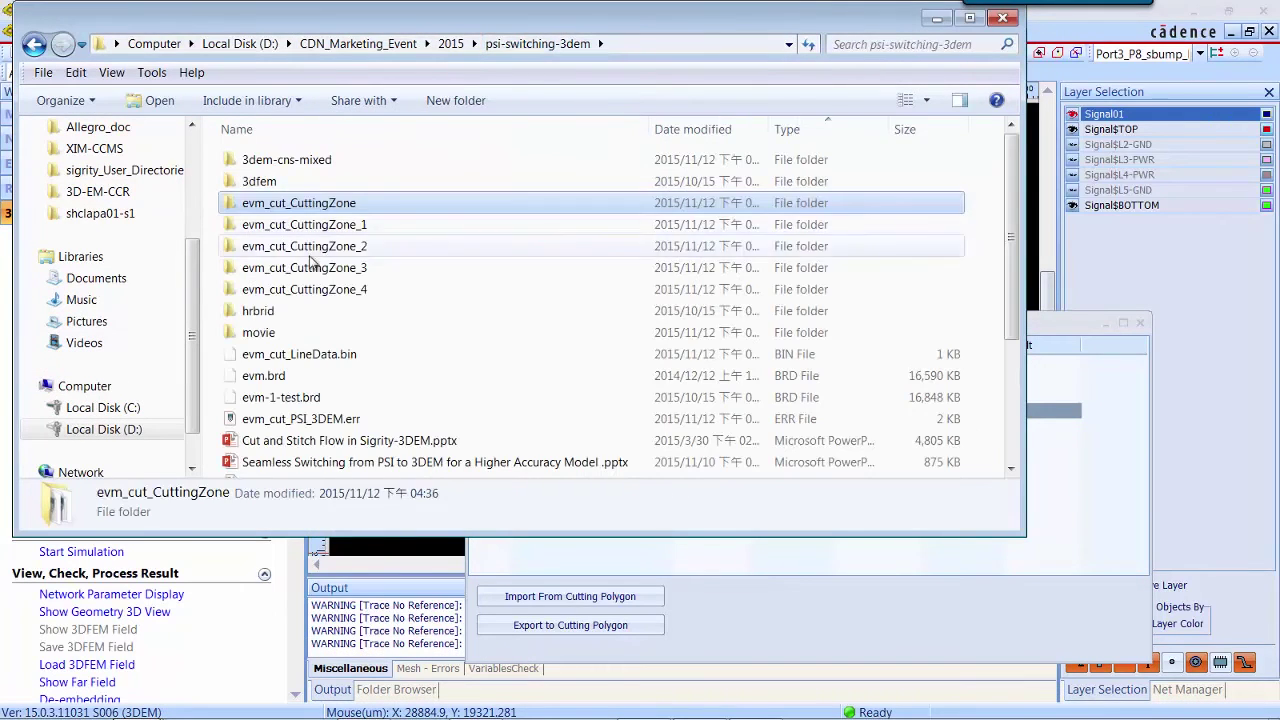
{"action": "double_click", "coordinate": [322, 288]}
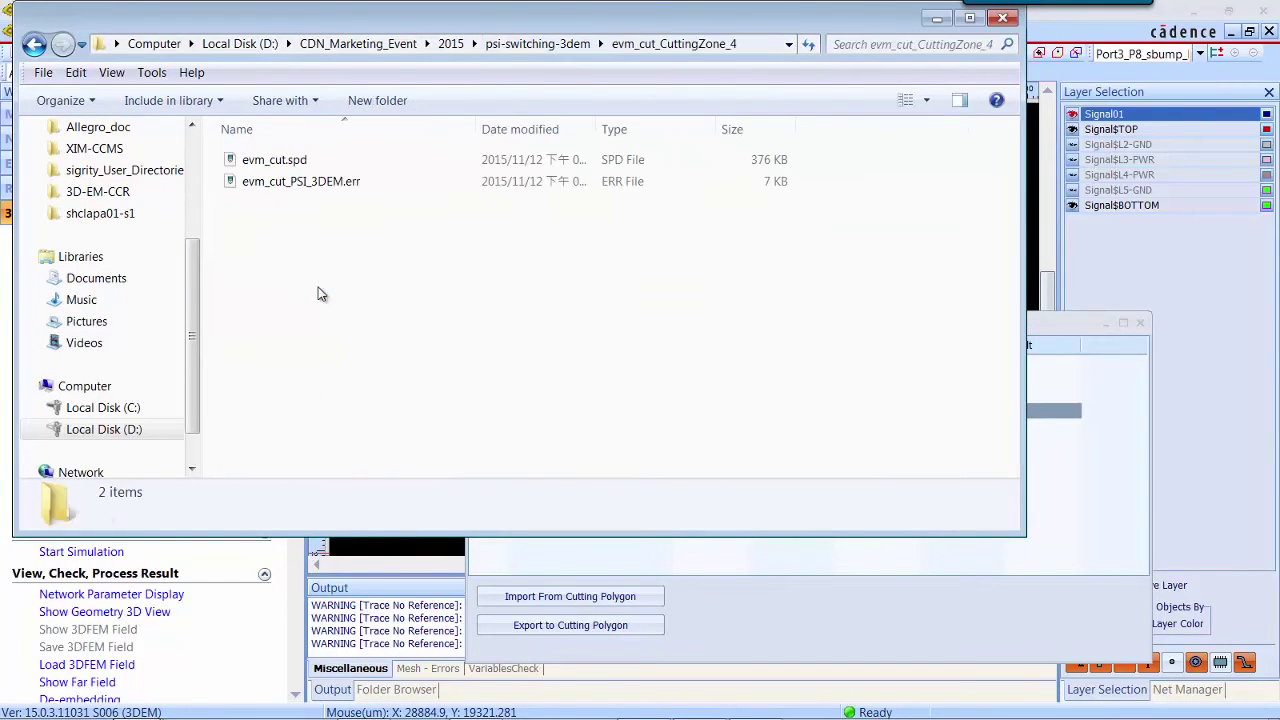
{"action": "left_click", "coordinate": [537, 43]}
{"action": "left_click", "coordinate": [935, 20]}
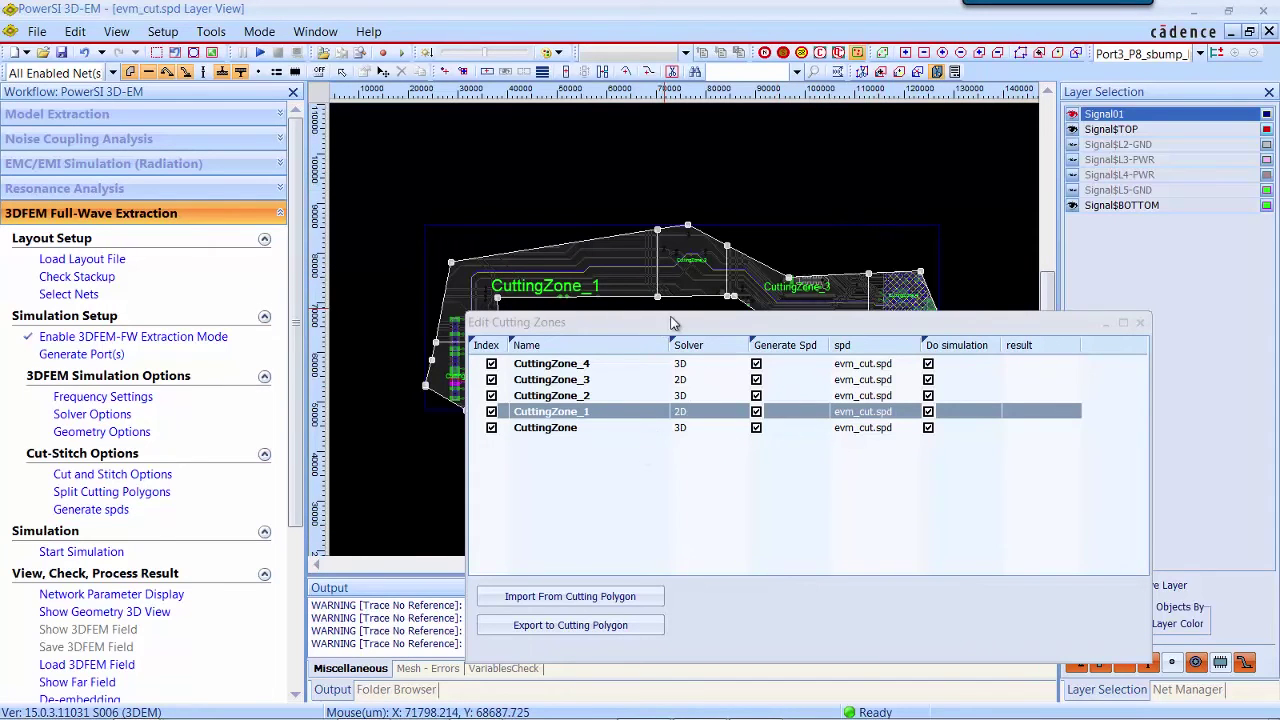
- Run the cut-and-stitch simulation of all five zones in FDA
{"action": "left_click_drag", "start_coordinate": [670, 318], "coordinate": [820, 302]}
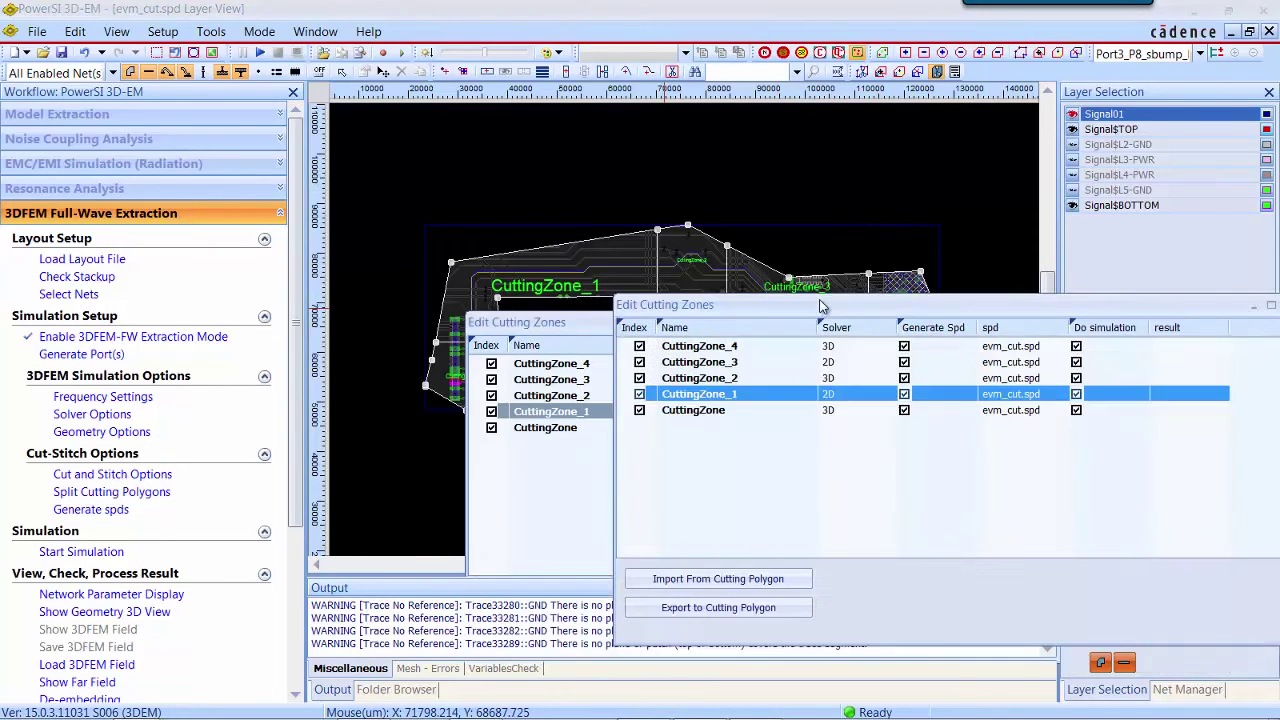
{"action": "right_click", "coordinate": [778, 449]}
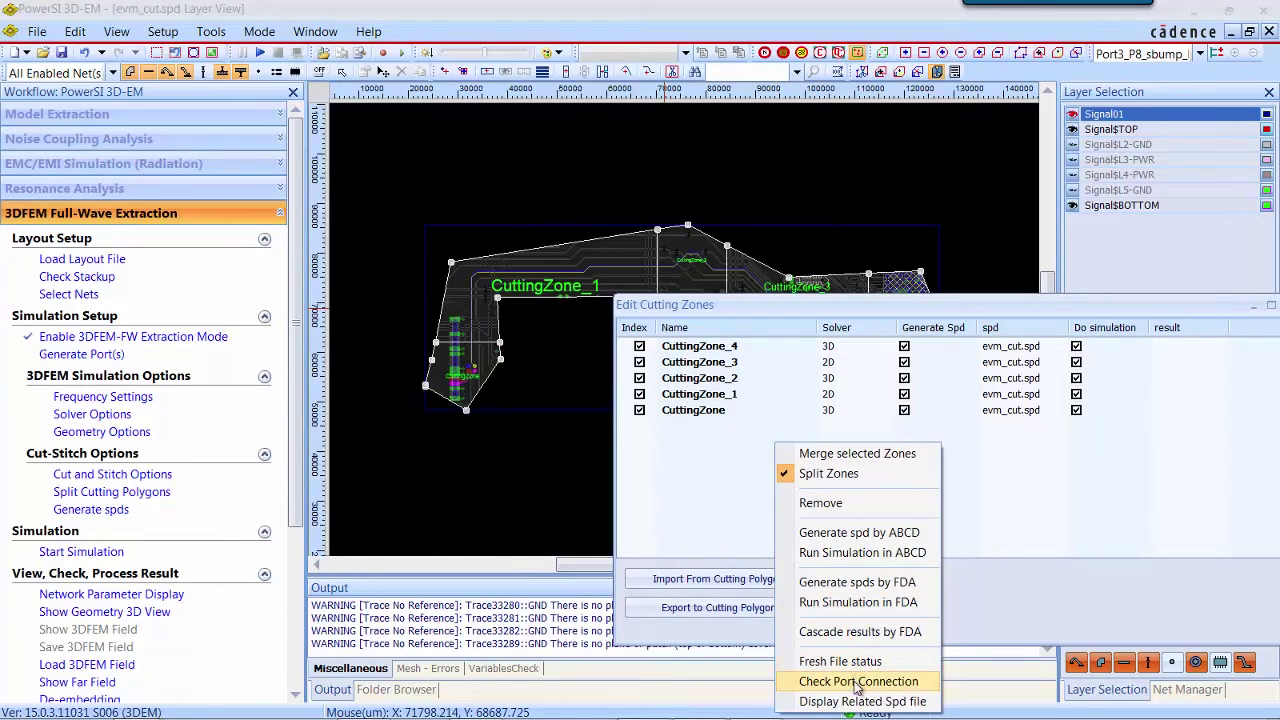
{"action": "left_click", "coordinate": [830, 604]}
{"action": "left_click", "coordinate": [968, 523]}
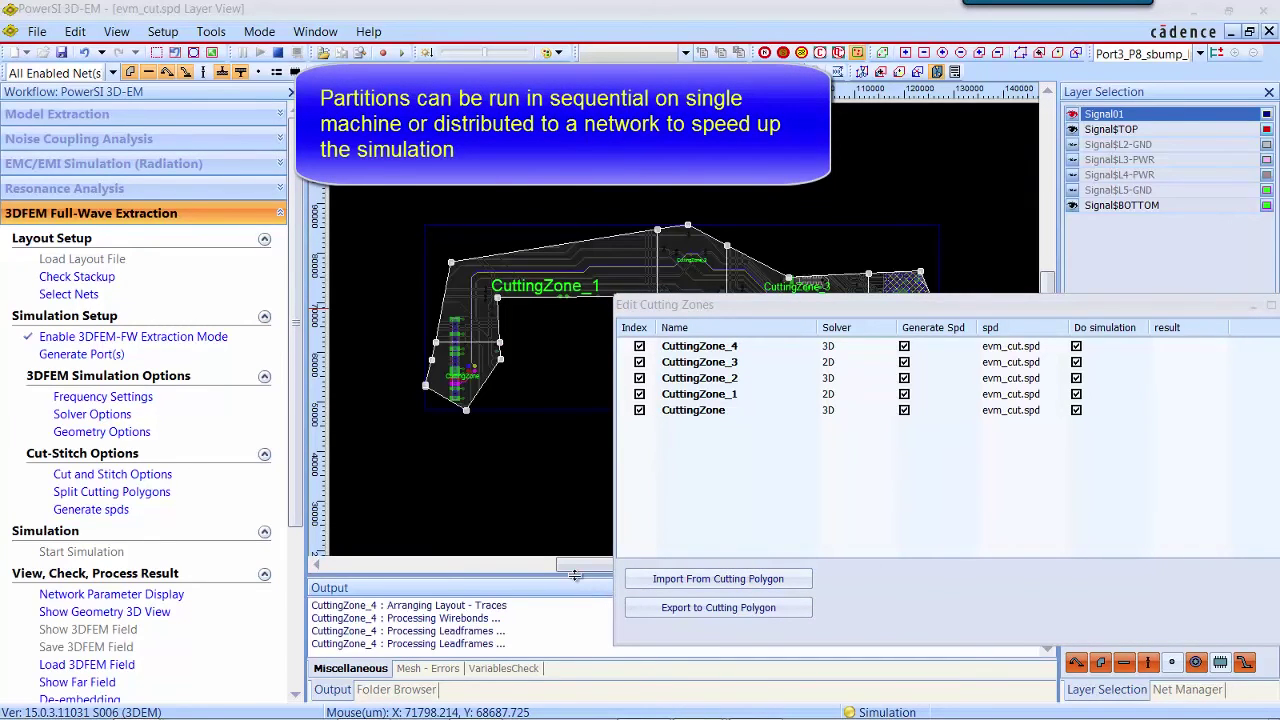
- Enlarge the output log and launch a second PowerSI 3D-EM session from Suite Manager
{"action": "left_click_drag", "start_coordinate": [577, 548], "coordinate": [556, 412]}
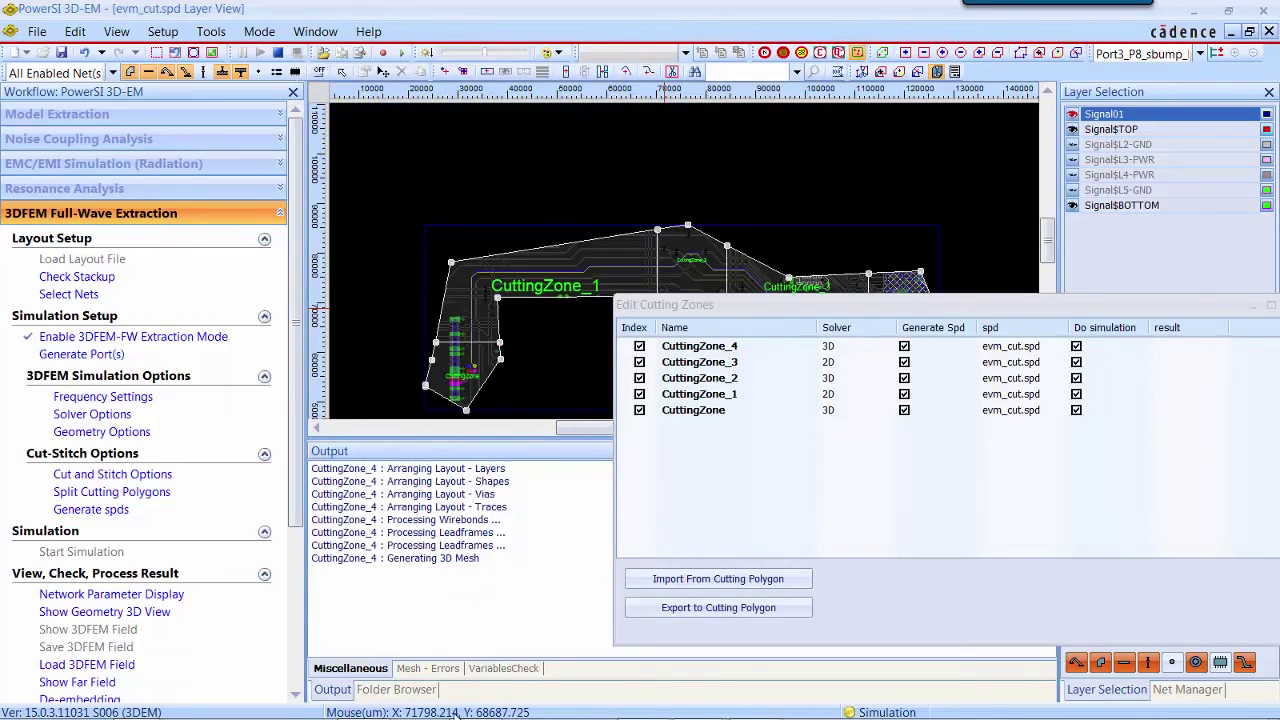
{"action": "left_click", "coordinate": [300, 712]}
{"action": "double_click", "coordinate": [505, 325]}
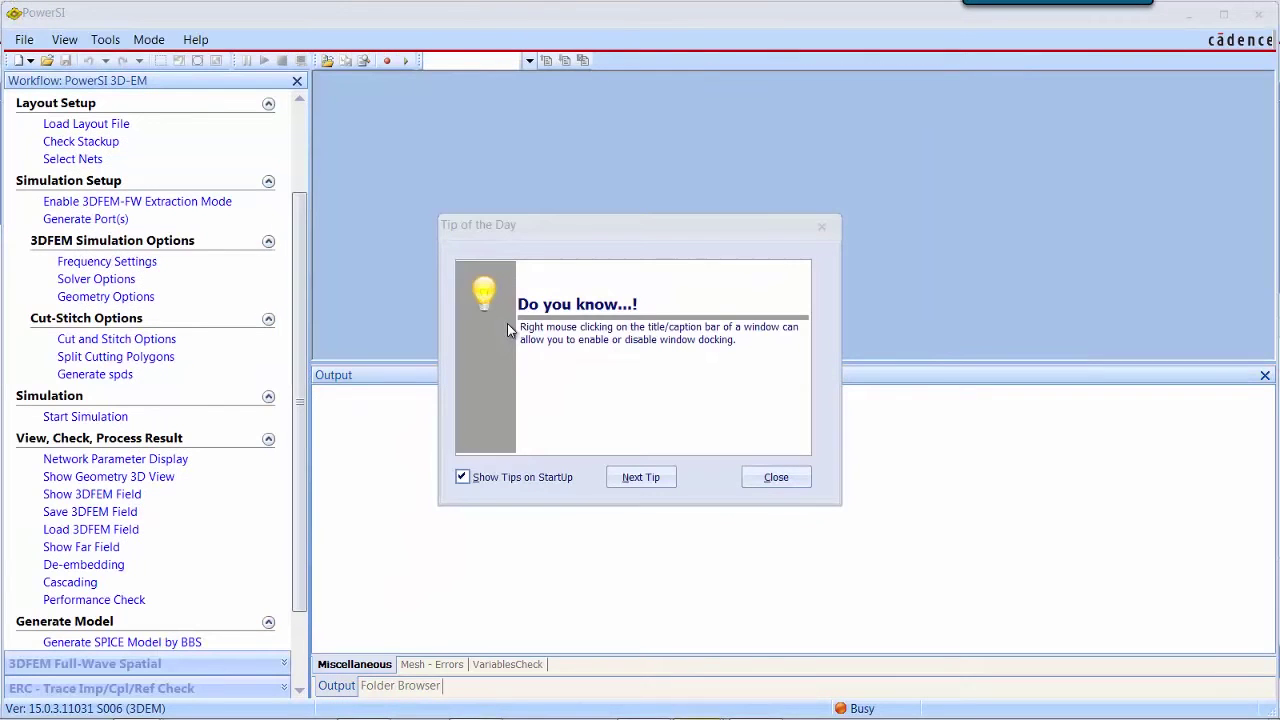
- Open evm_cut_cns.spd from the 3dem-cns-mixed folder
{"action": "left_click", "coordinate": [776, 477]}
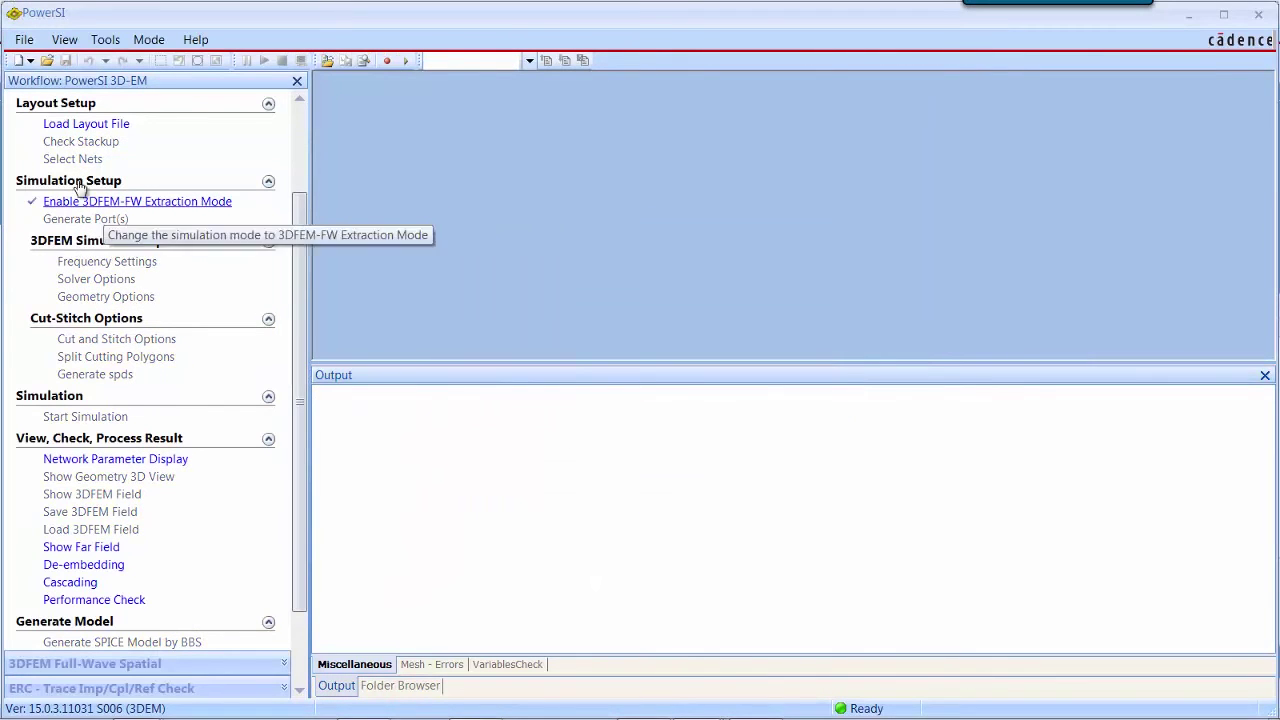
{"action": "left_click", "coordinate": [86, 124]}
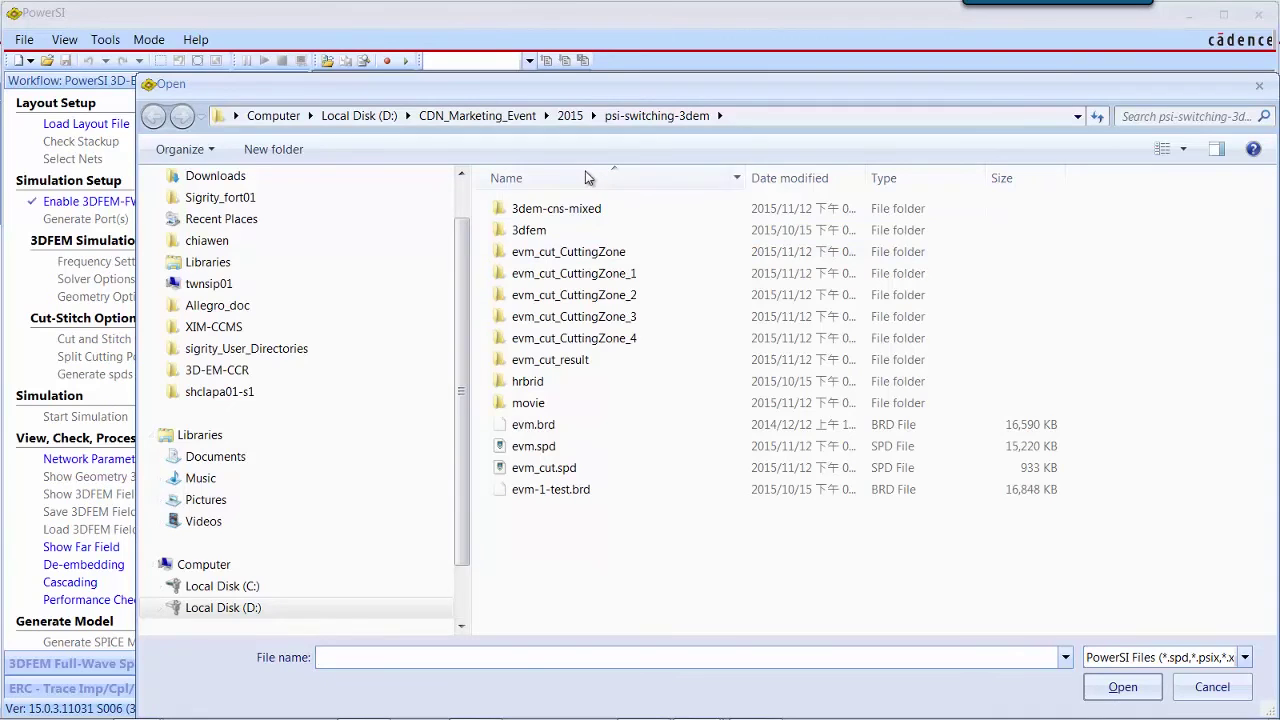
{"action": "double_click", "coordinate": [586, 210]}
{"action": "double_click", "coordinate": [550, 340]}
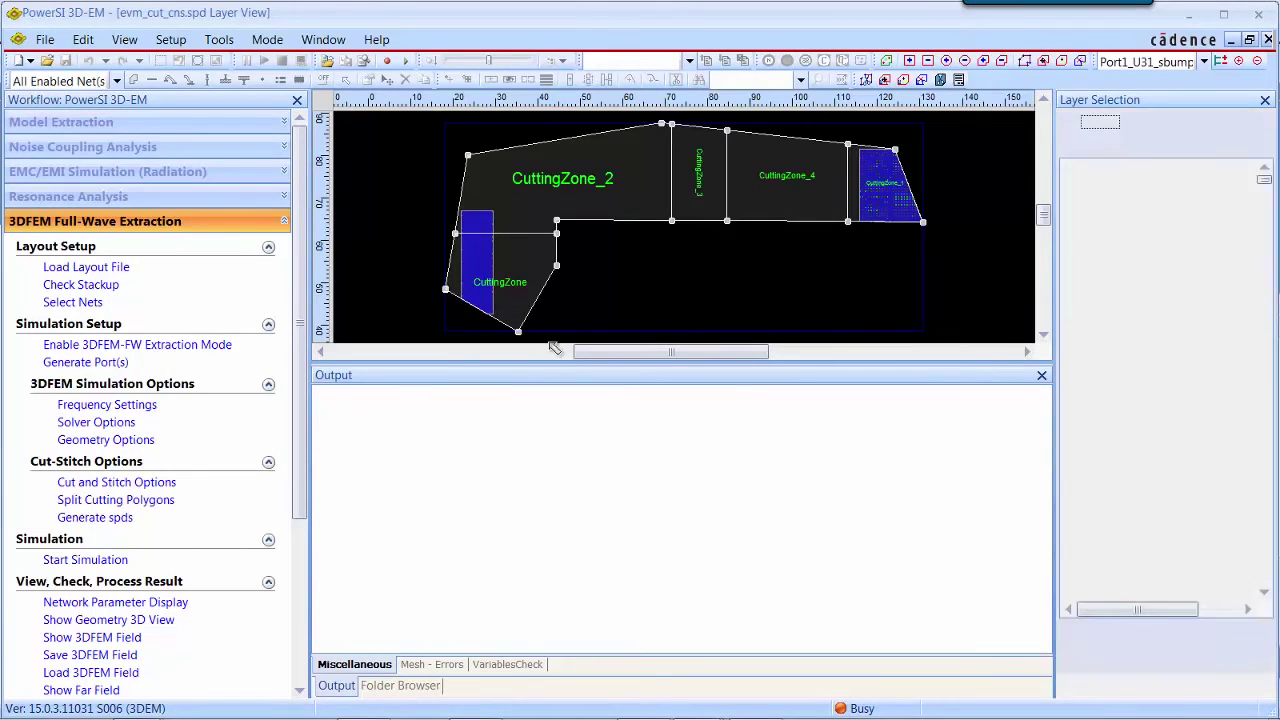
{"action": "left_click_drag", "start_coordinate": [560, 365], "coordinate": [545, 563]}
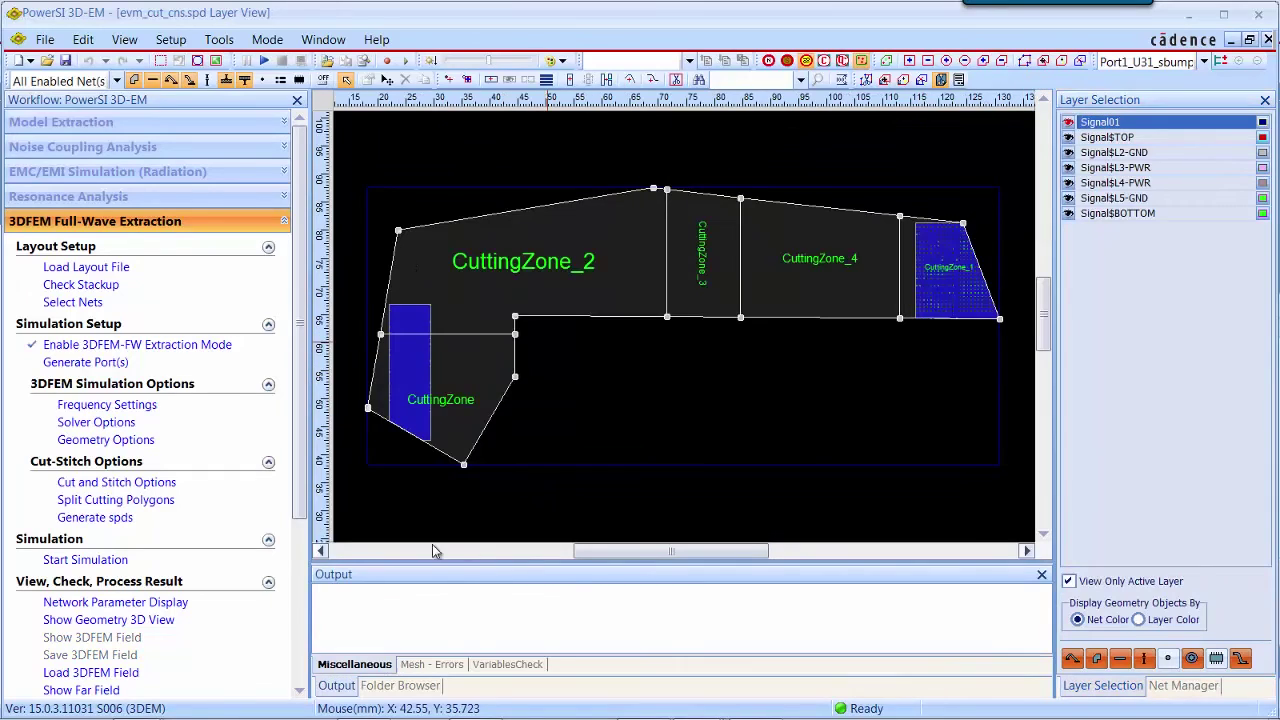
- List the design's five cutting zones, widening the dialog to show full result names
{"action": "left_click", "coordinate": [148, 501]}
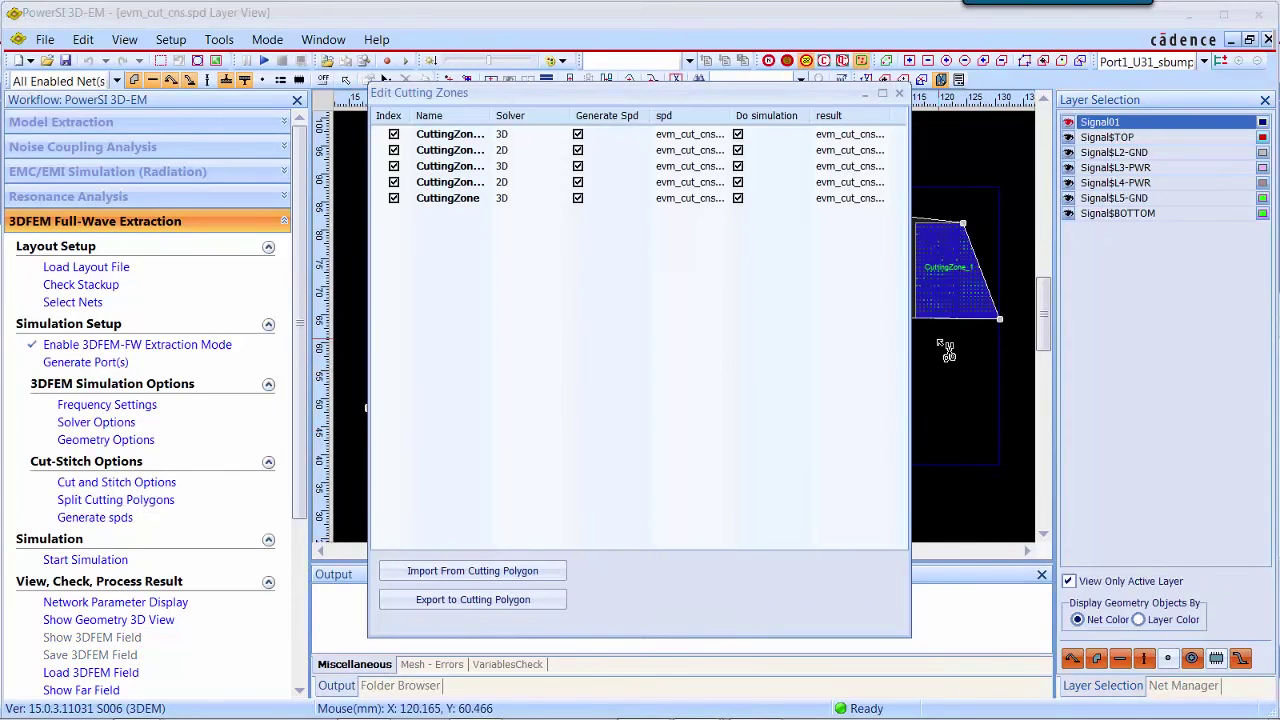
{"action": "left_click_drag", "start_coordinate": [906, 322], "coordinate": [1100, 324]}
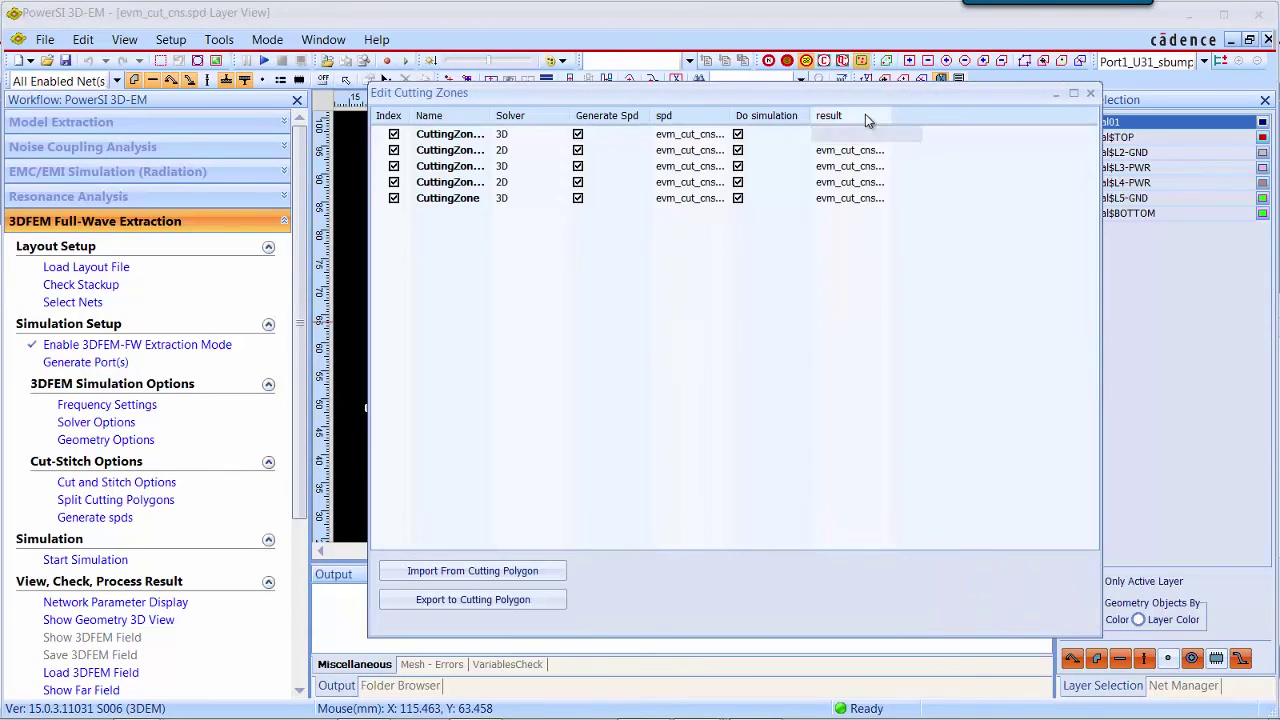
{"action": "left_click_drag", "start_coordinate": [890, 111], "coordinate": [990, 112]}
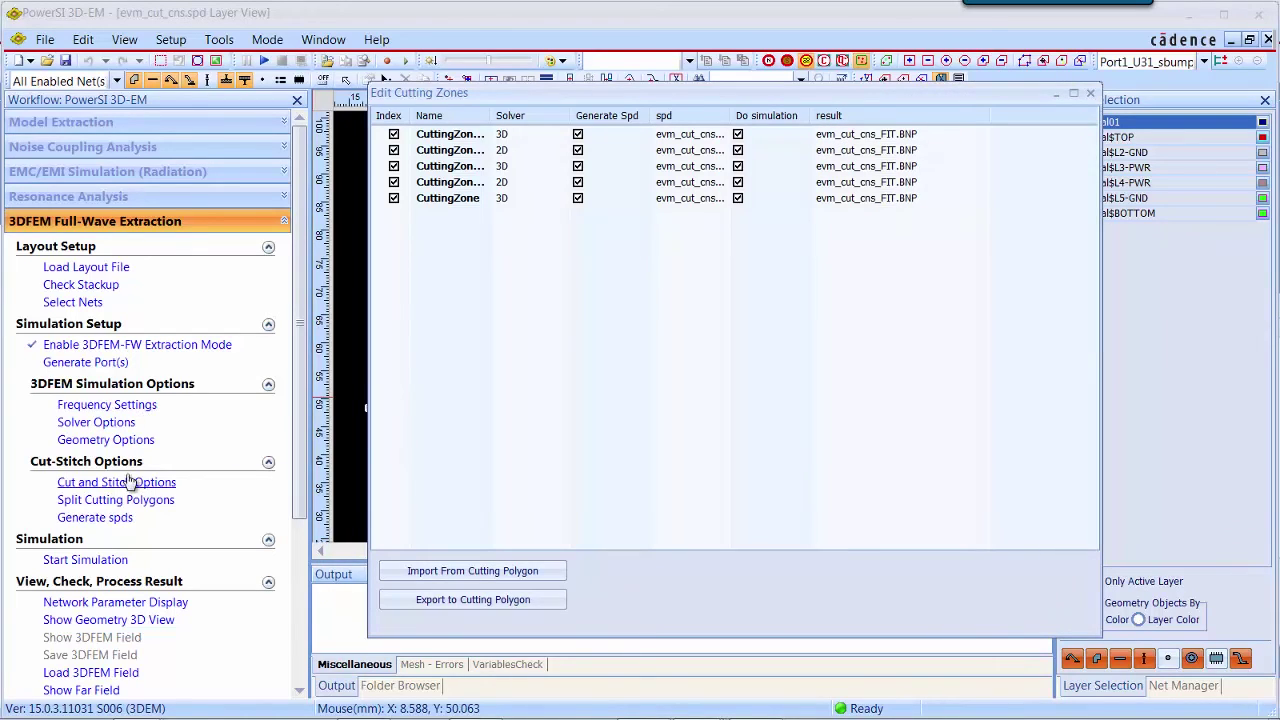
- Load evm_cut_cns_allResult.S4P into the network parameter display to plot its S-parameter curves
{"action": "left_click", "coordinate": [115, 602]}
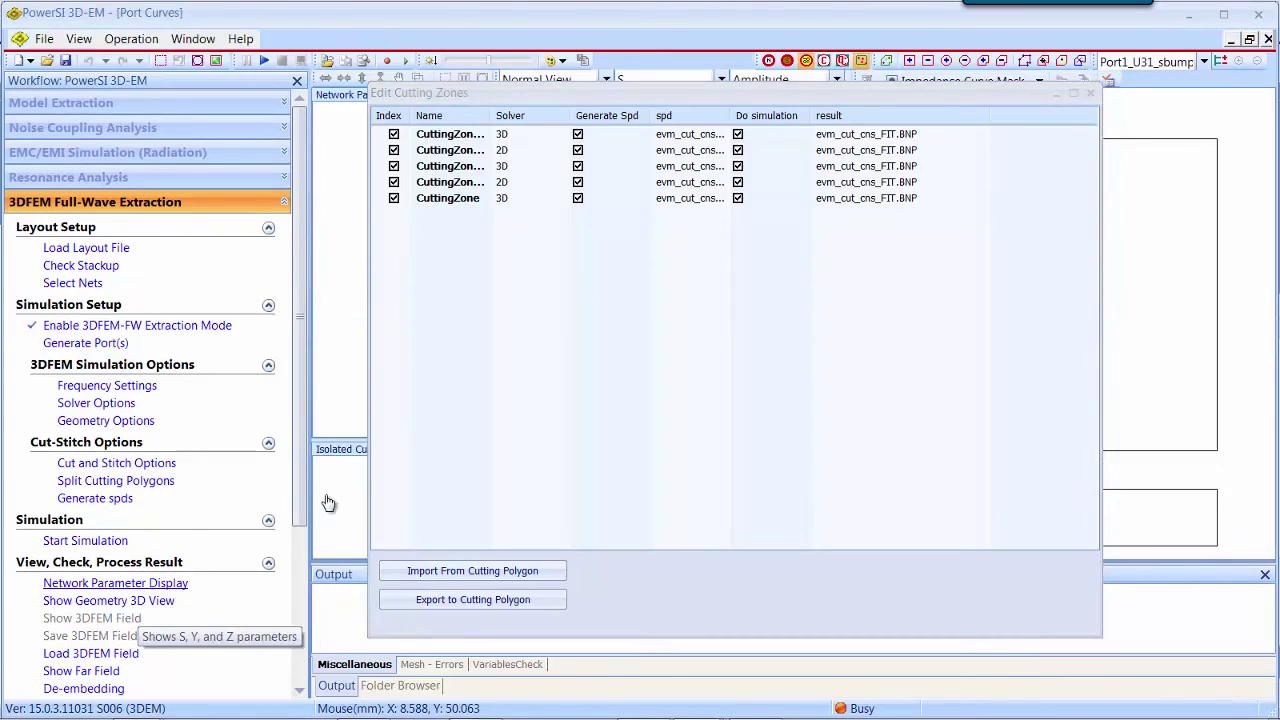
{"action": "right_click", "coordinate": [342, 228]}
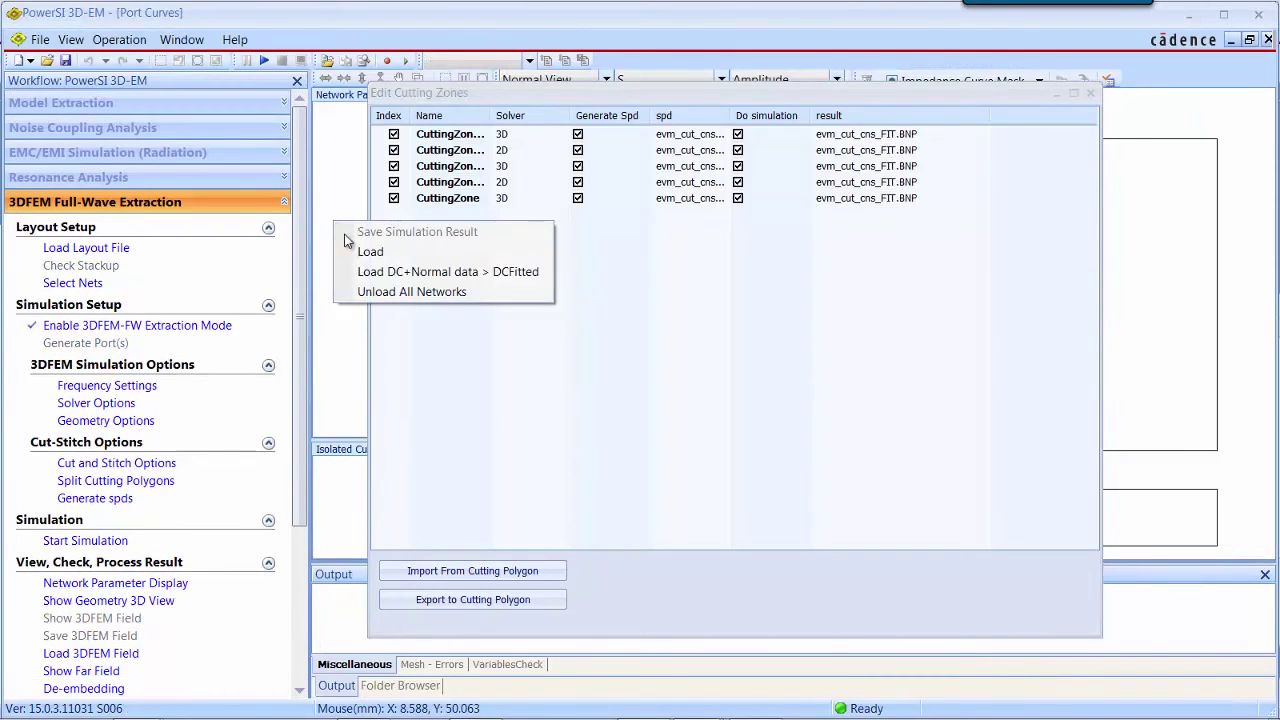
{"action": "left_click", "coordinate": [365, 255]}
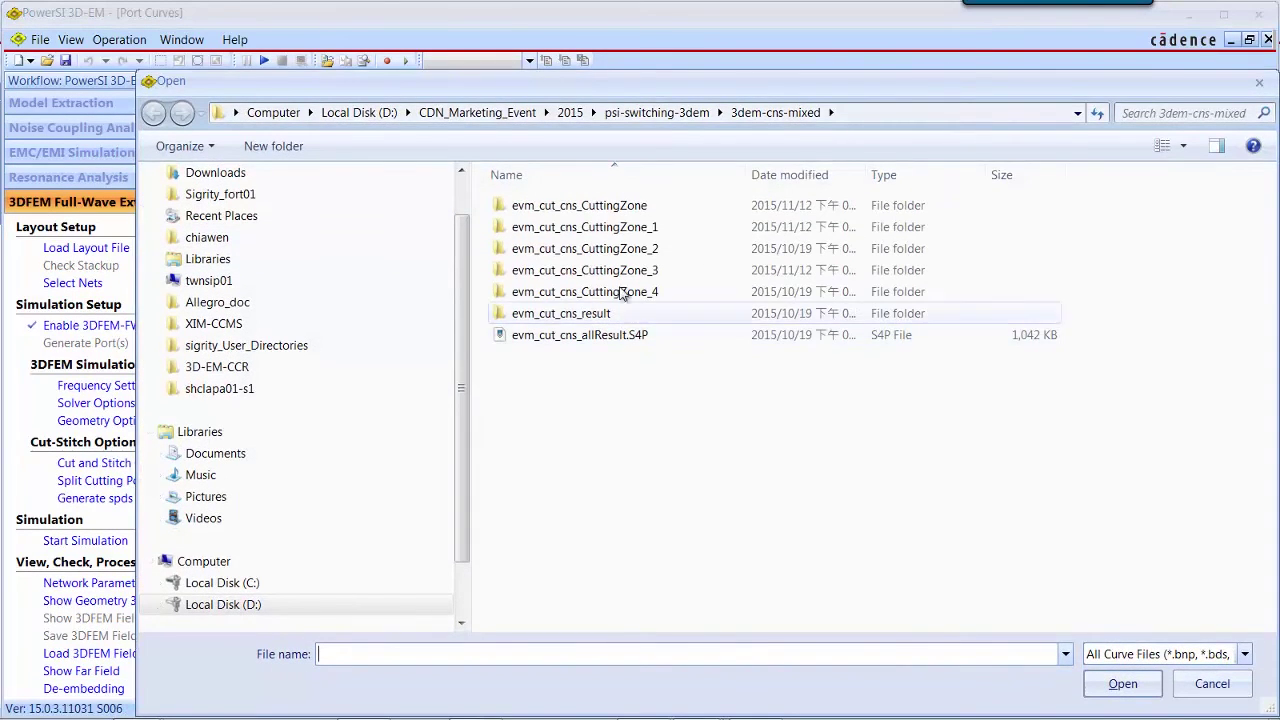
{"action": "double_click", "coordinate": [628, 334]}
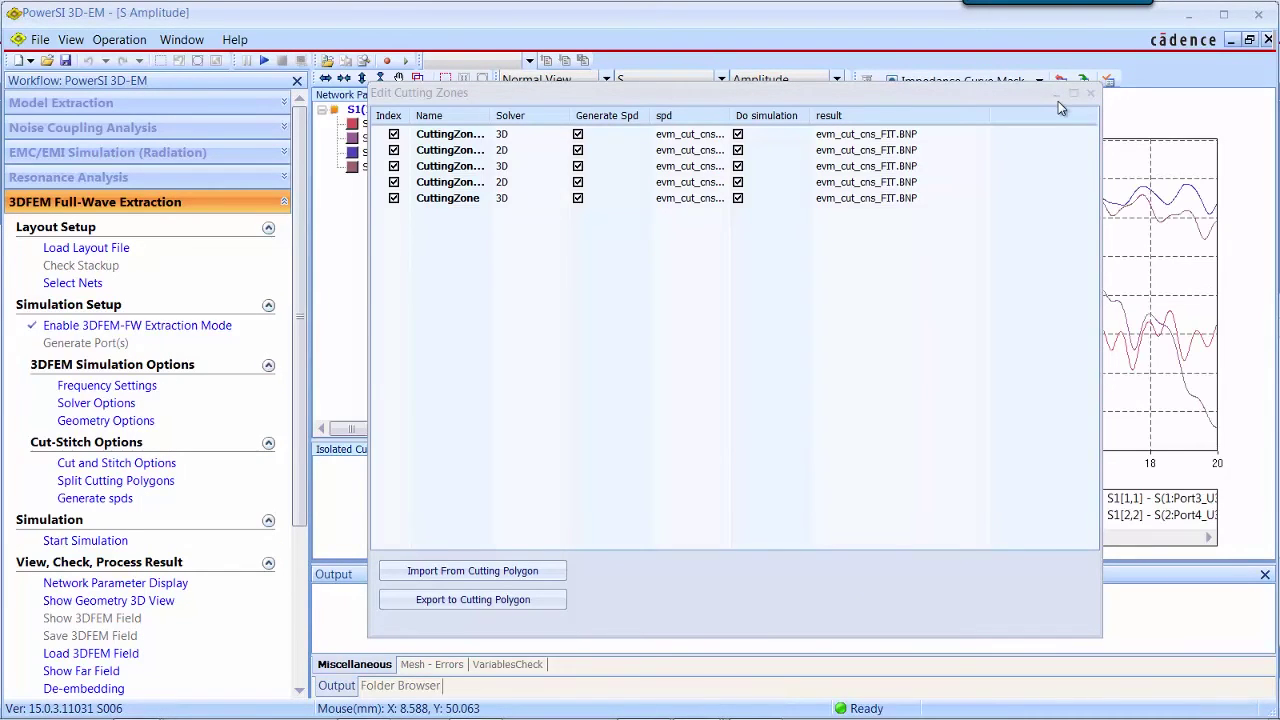
{"action": "left_click", "coordinate": [1058, 98]}
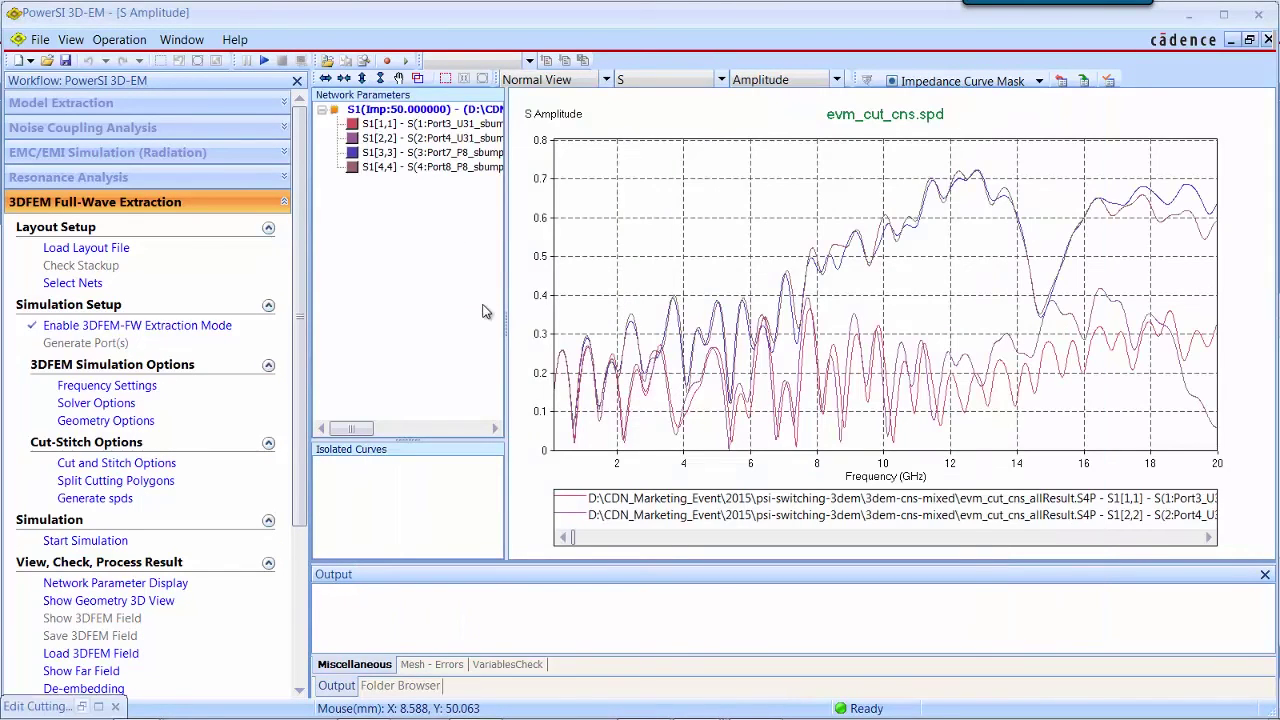
- Widen the network tree to read the four port names, then list the plot view types
{"action": "left_click_drag", "start_coordinate": [507, 330], "coordinate": [683, 340]}
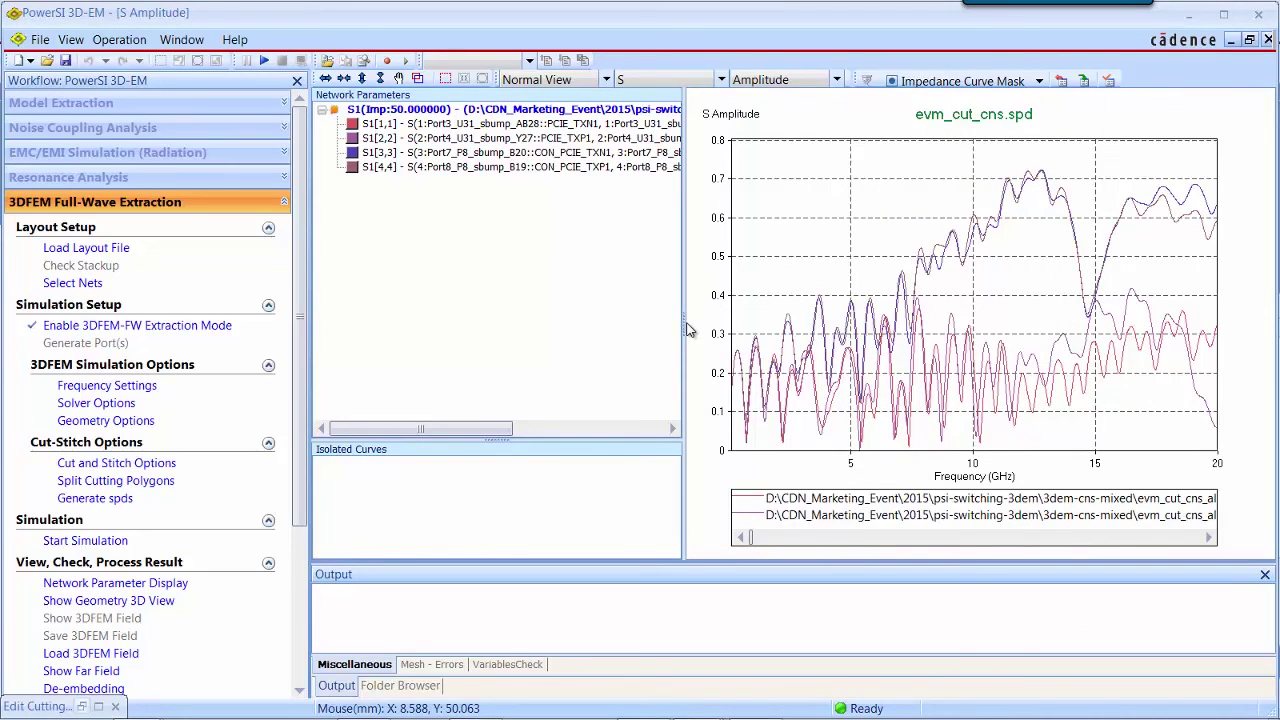
{"action": "left_click_drag", "start_coordinate": [688, 330], "coordinate": [555, 330]}
{"action": "left_click", "coordinate": [606, 79]}
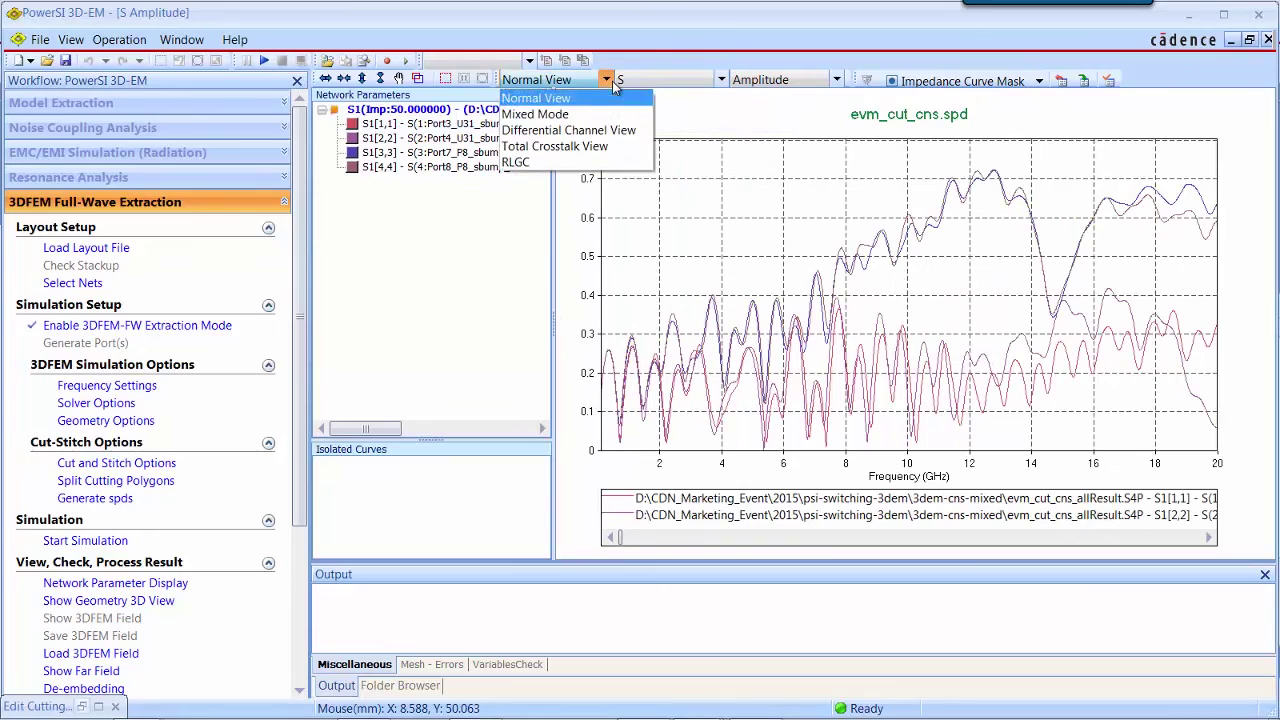